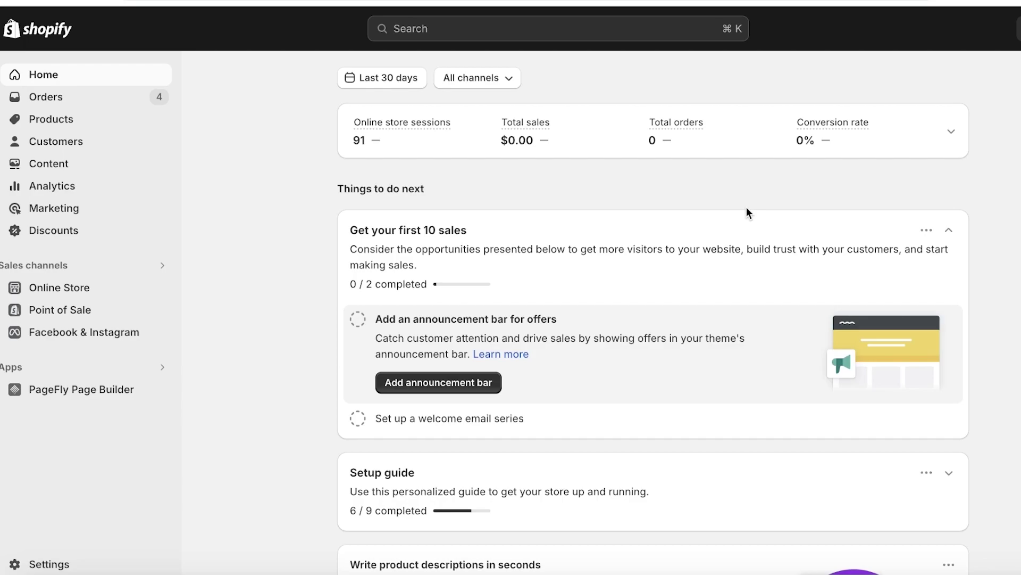
- Review the store's plan, then reopen Settings on Store details showing USD as store currency
click(60, 564)
click(162, 218)
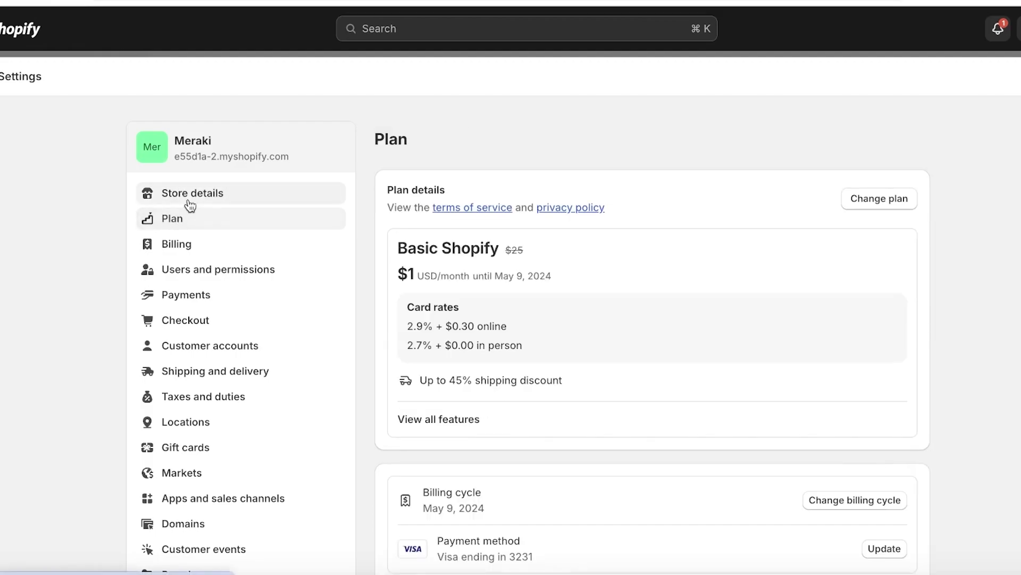
scroll(649, 201, down, 4)
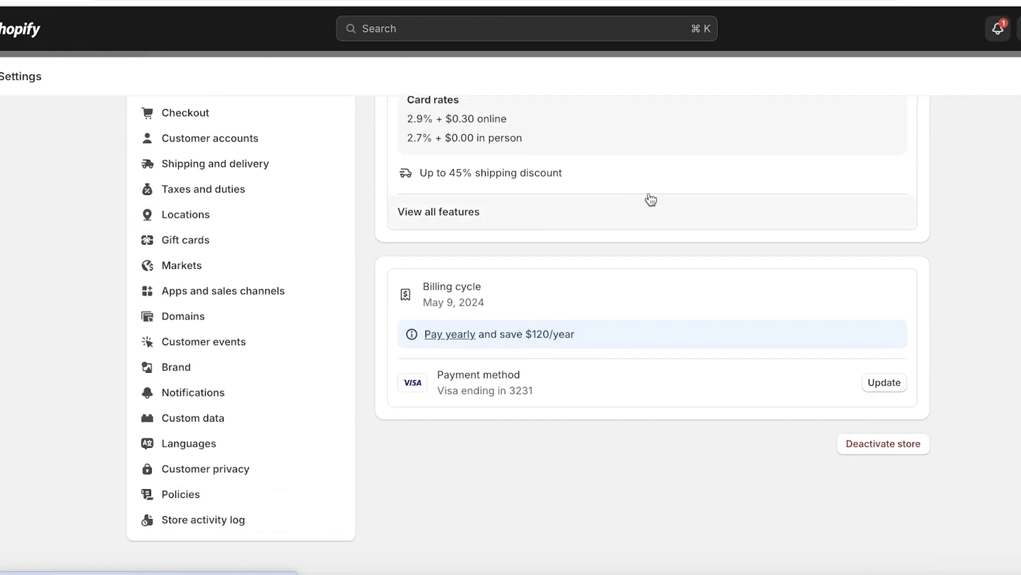
scroll(743, 184, up, 4)
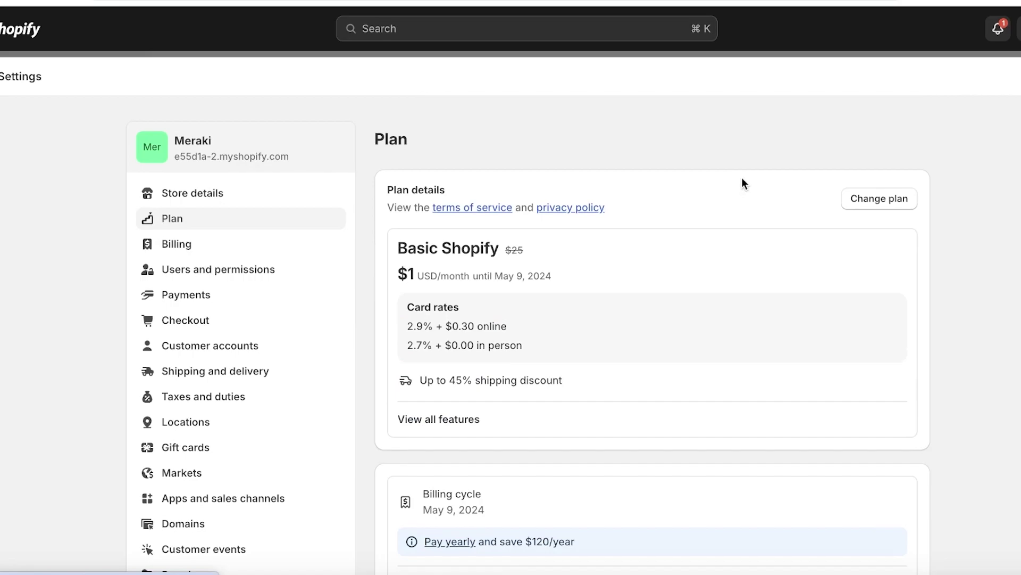
scroll(776, 196, down, 4)
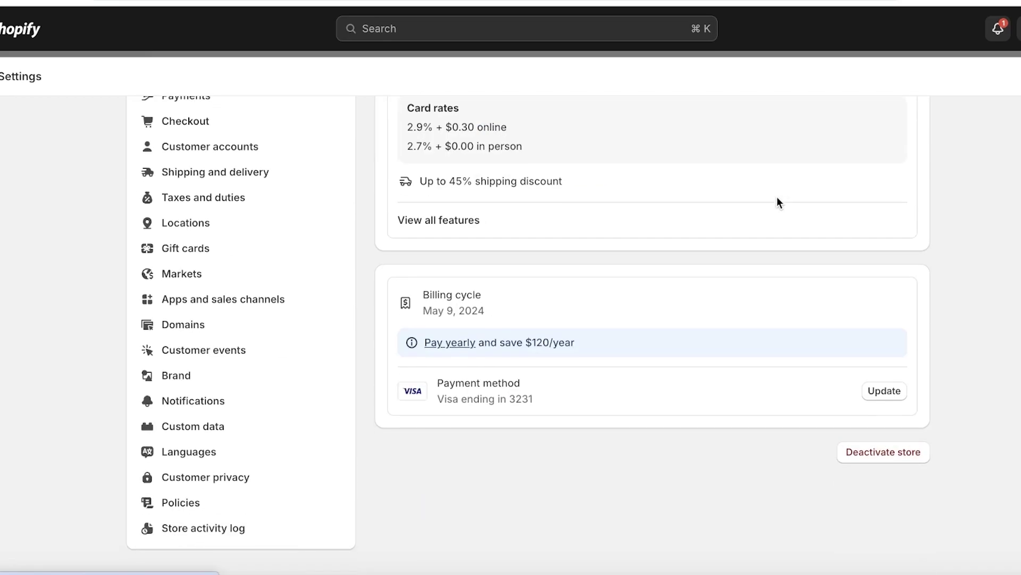
scroll(851, 131, up, 4)
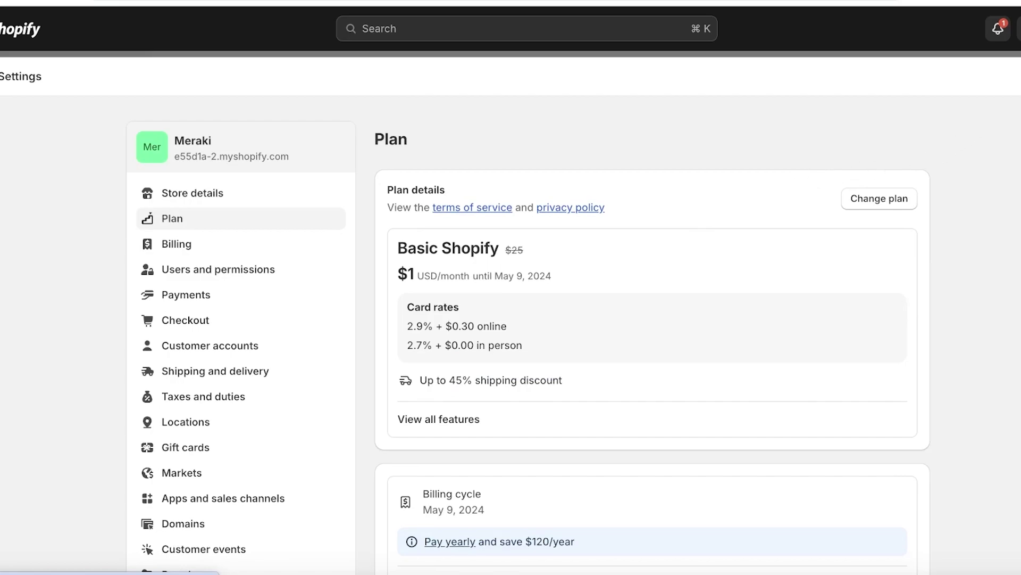
key(Escape)
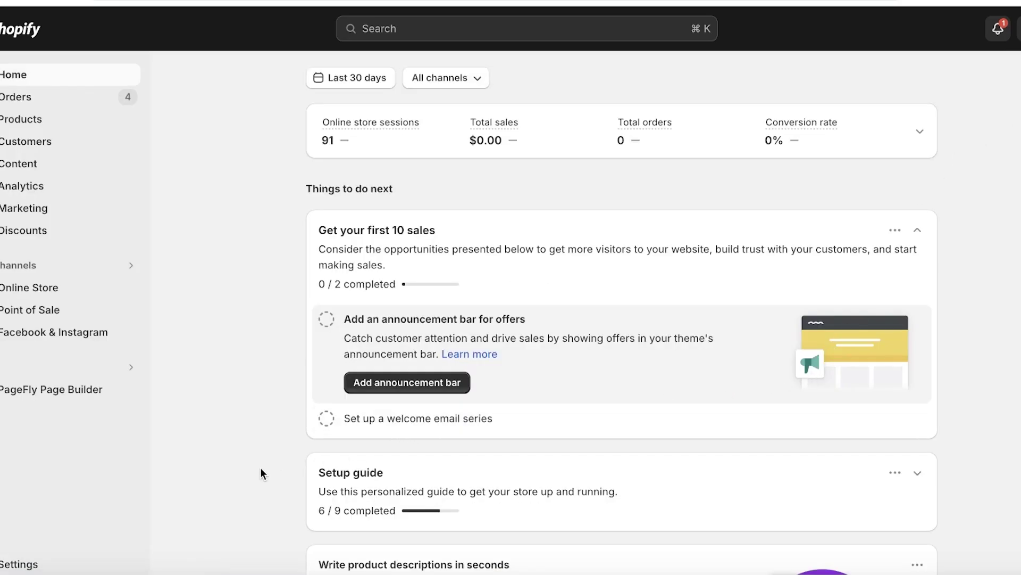
click(18, 564)
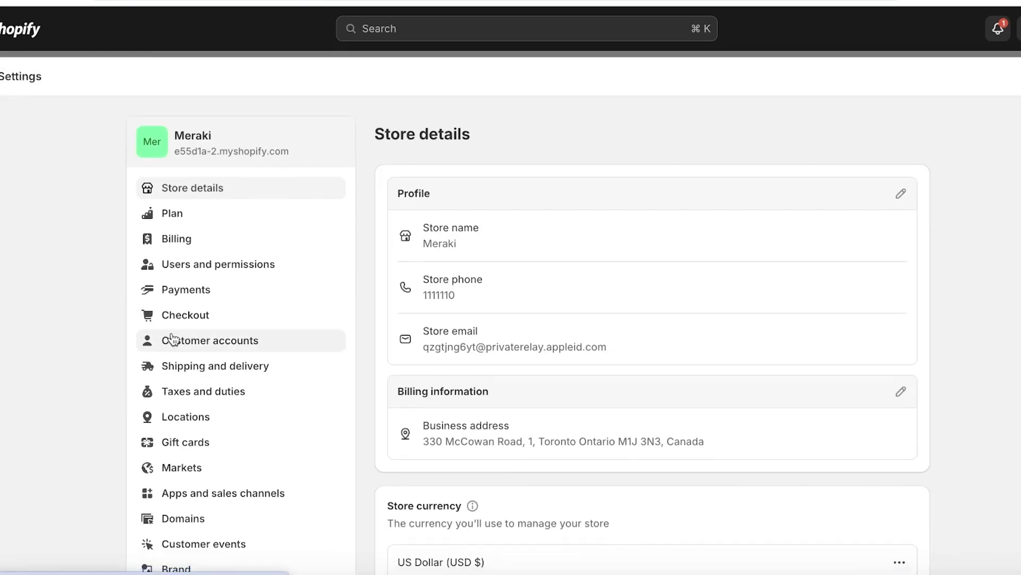
scroll(171, 337, down, 2)
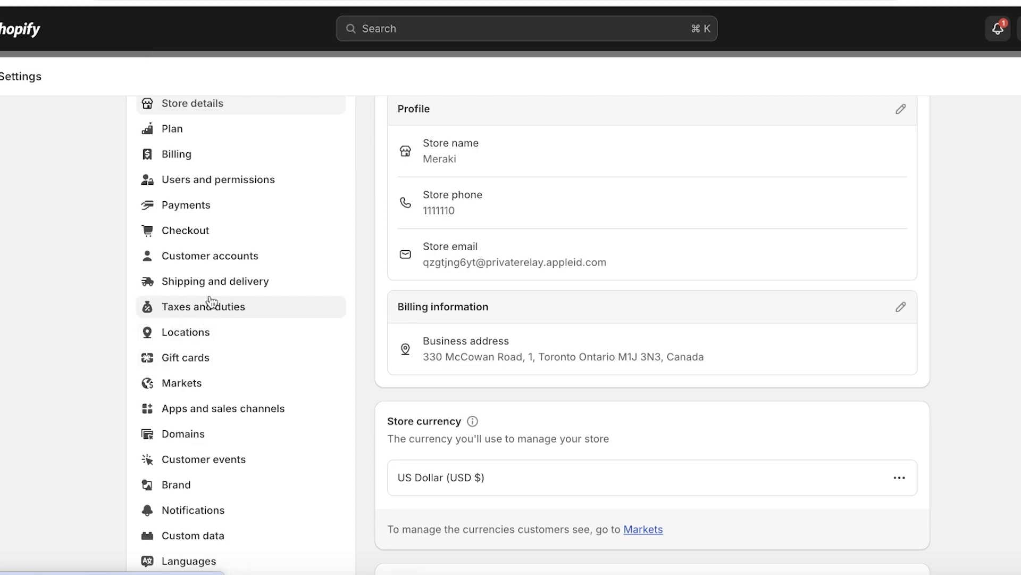
- From Locations (1 of 10 used), open the Add location form with Canada preset
click(213, 333)
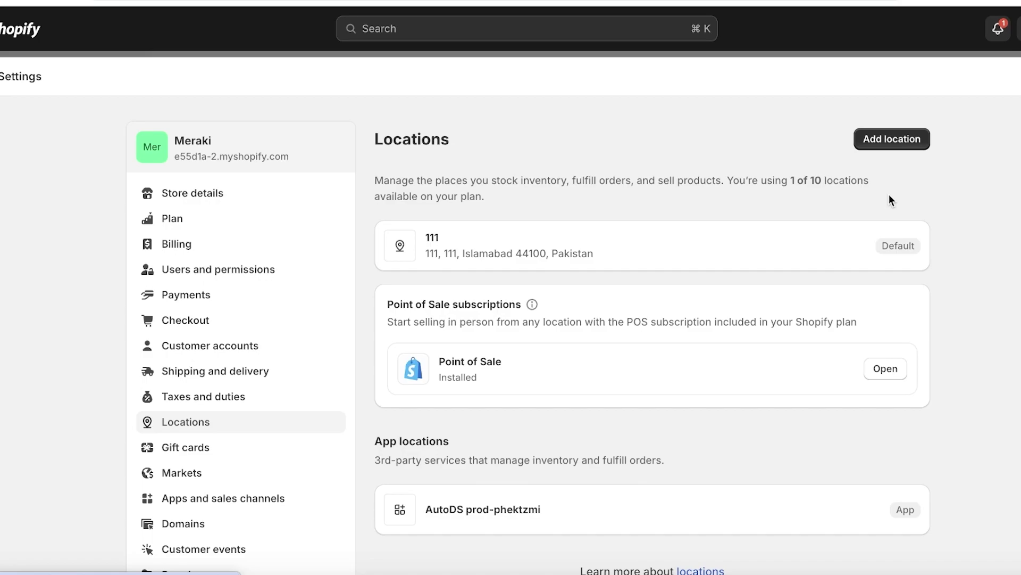
scroll(907, 142, down, 4)
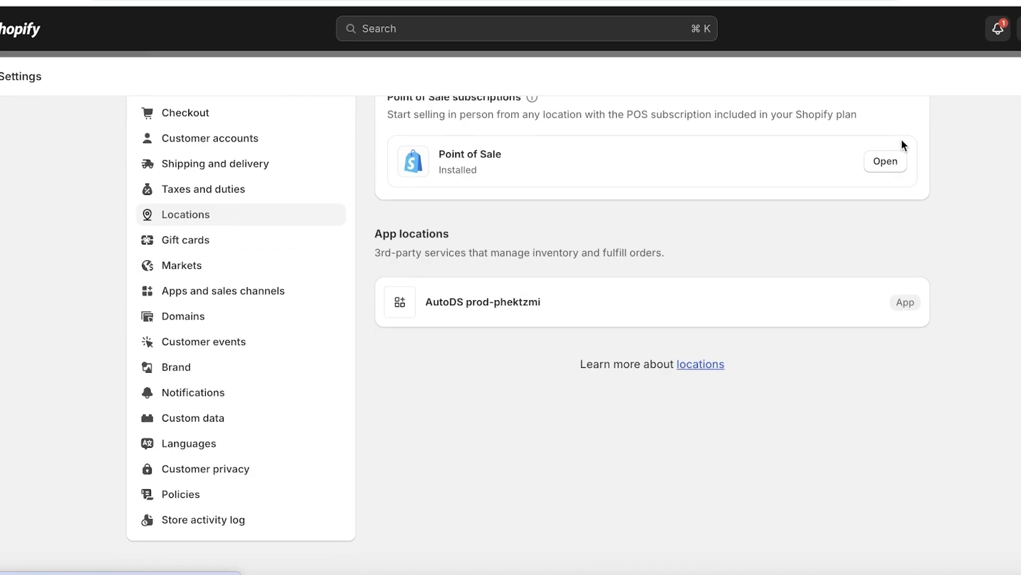
scroll(915, 160, up, 4)
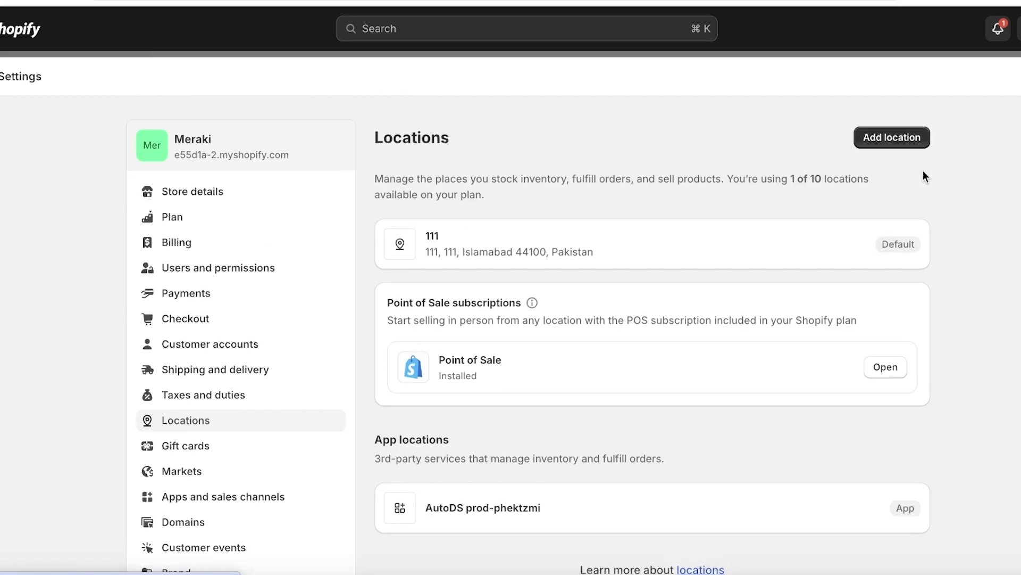
click(895, 139)
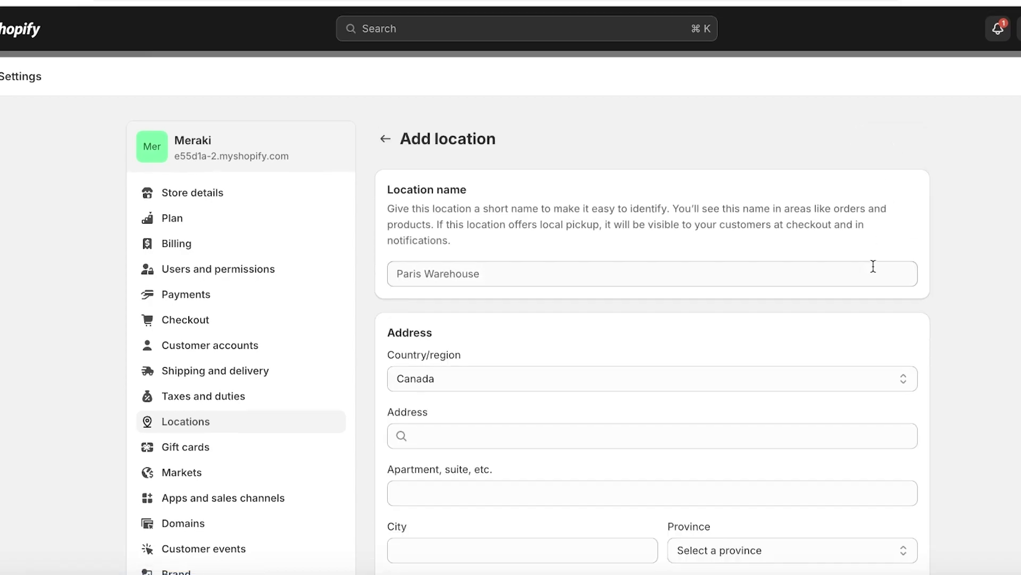
scroll(626, 218, down, 5)
scroll(556, 328, down, 4)
scroll(557, 330, up, 9)
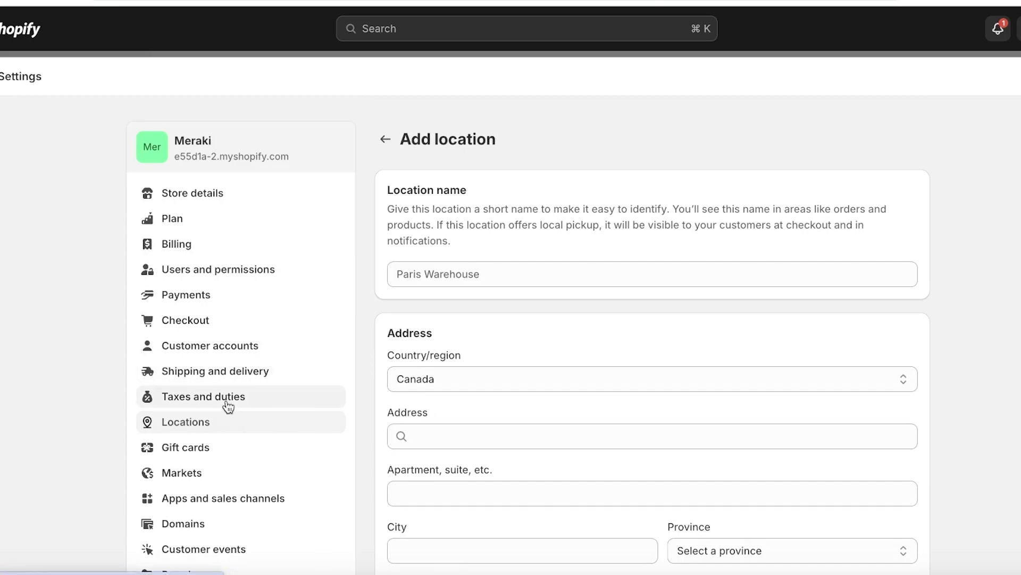
- Open Shipping and delivery settings and review the shipping profiles
click(220, 373)
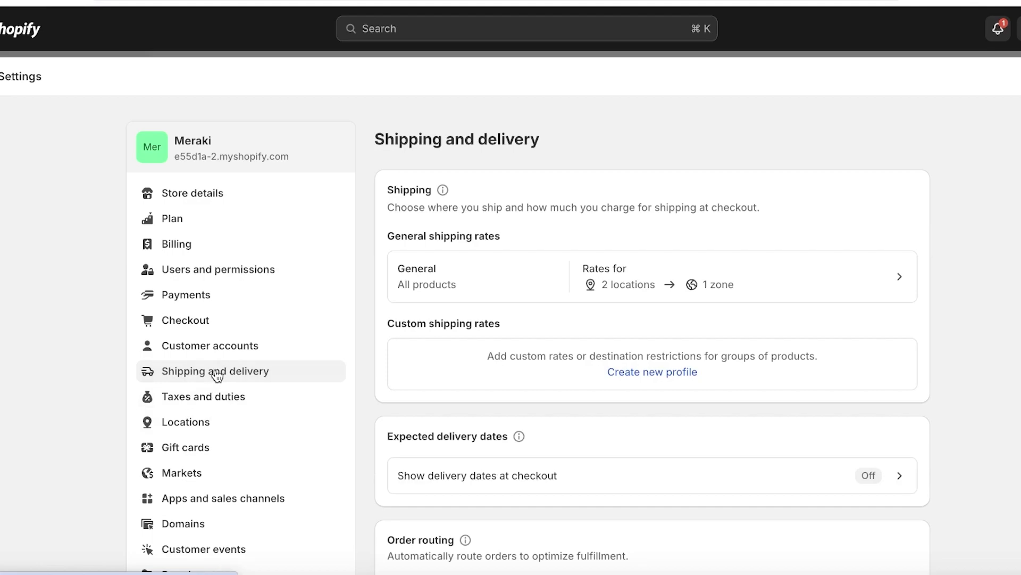
scroll(566, 284, down, 3)
scroll(572, 287, up, 3)
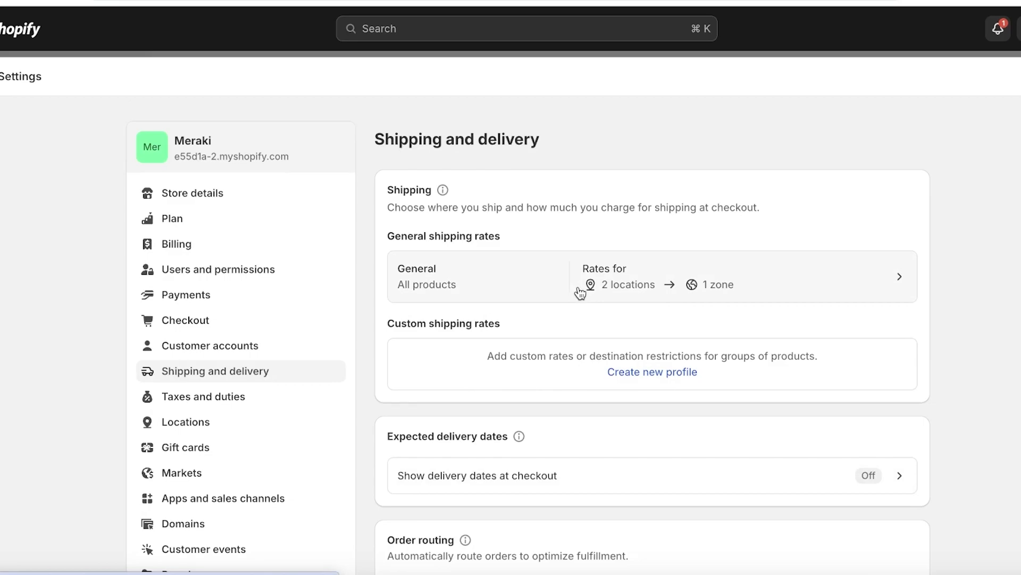
scroll(582, 292, down, 10)
scroll(586, 299, up, 4)
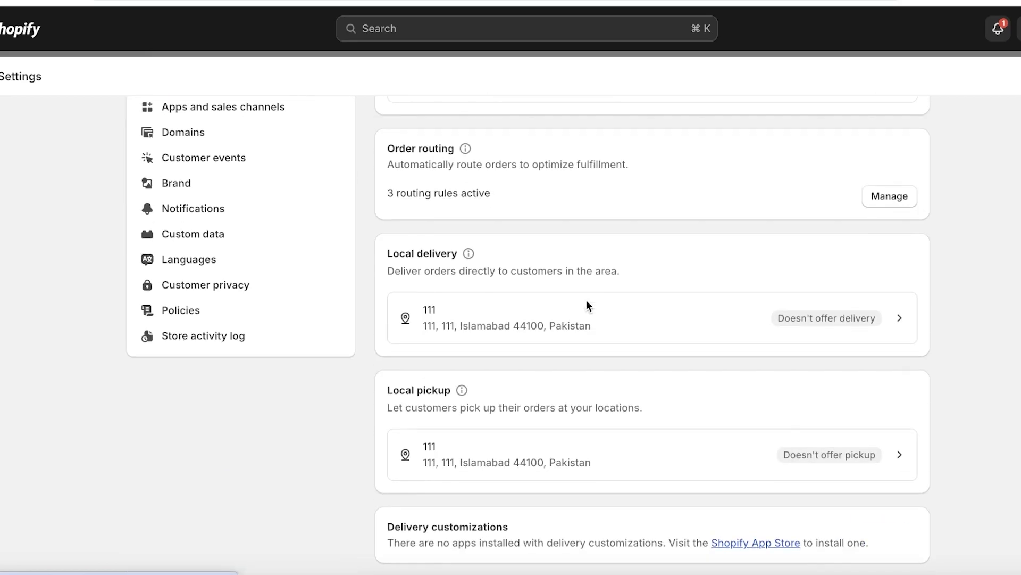
scroll(586, 299, down, 4)
scroll(592, 290, down, 7)
scroll(592, 292, up, 4)
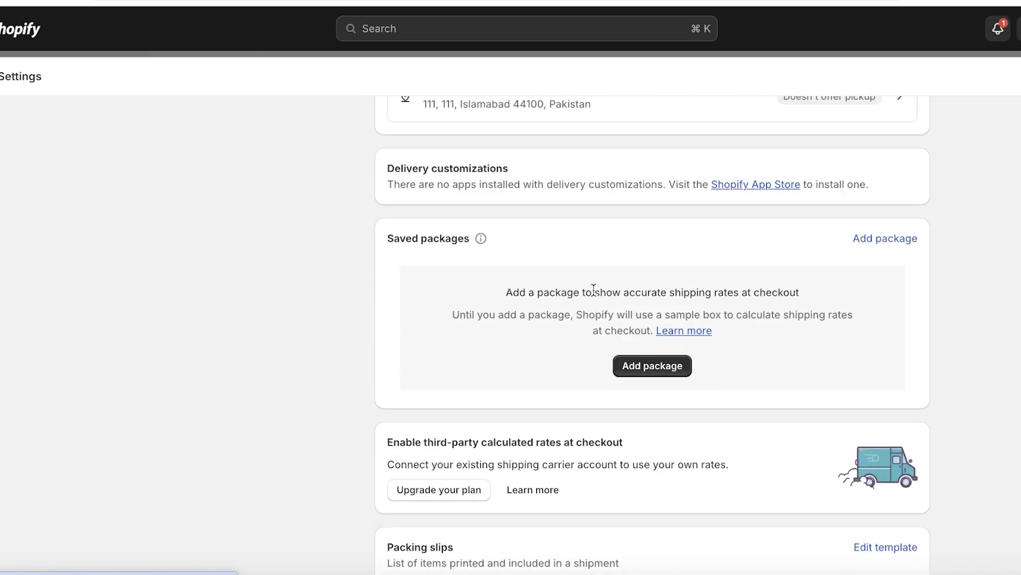
scroll(596, 295, up, 5)
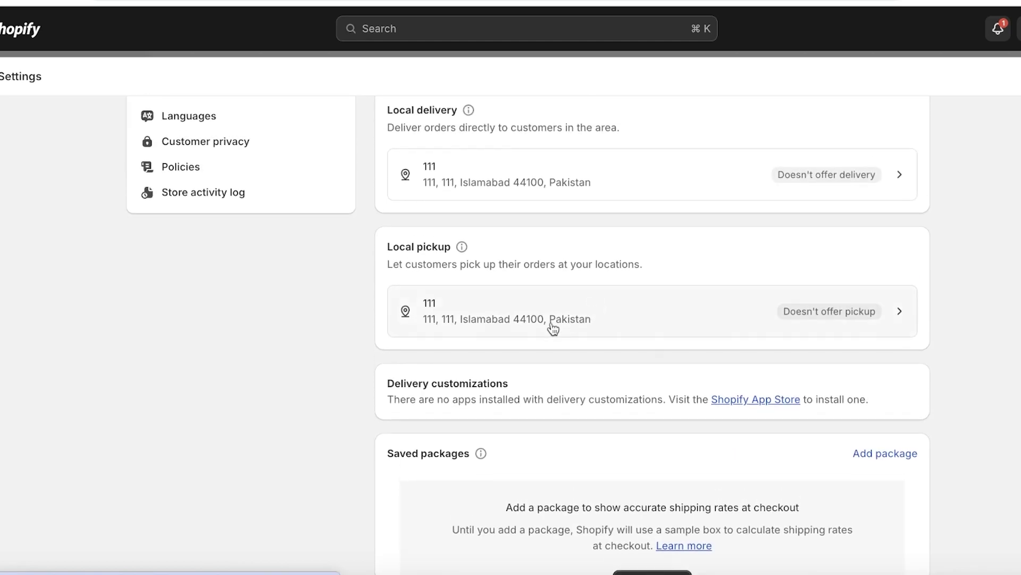
scroll(510, 319, up, 1)
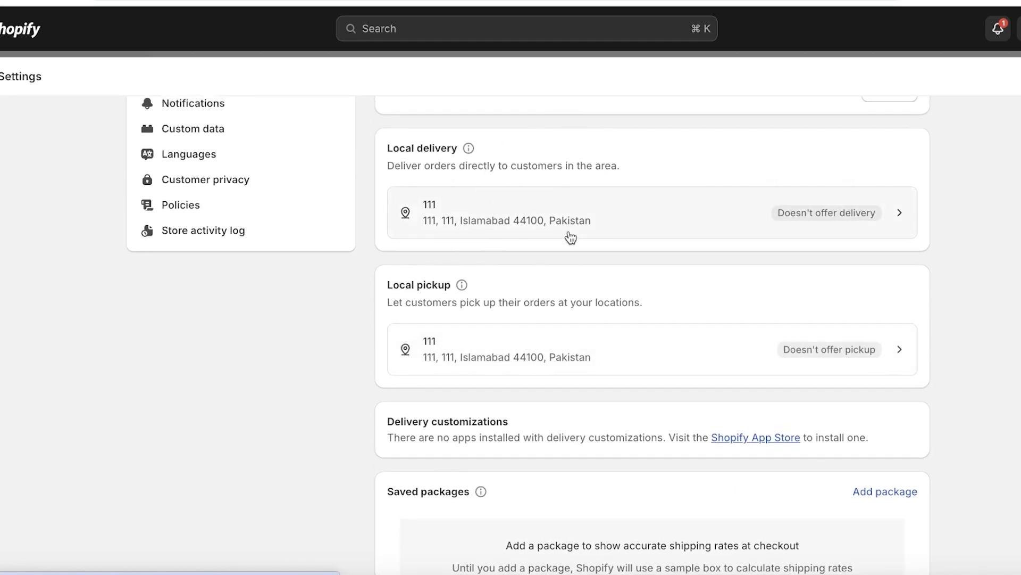
scroll(532, 373, up, 1)
scroll(487, 383, up, 4)
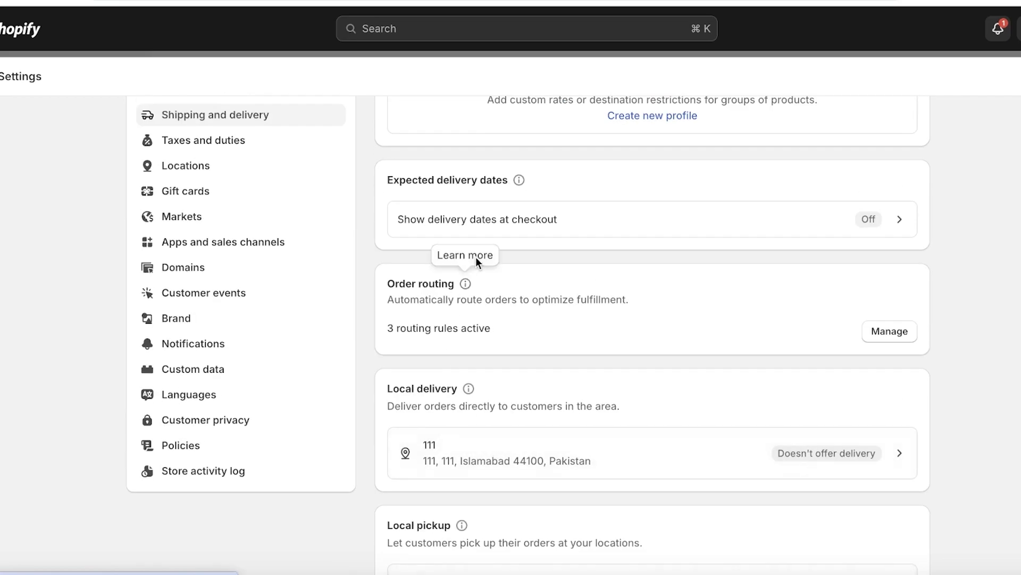
scroll(634, 276, up, 5)
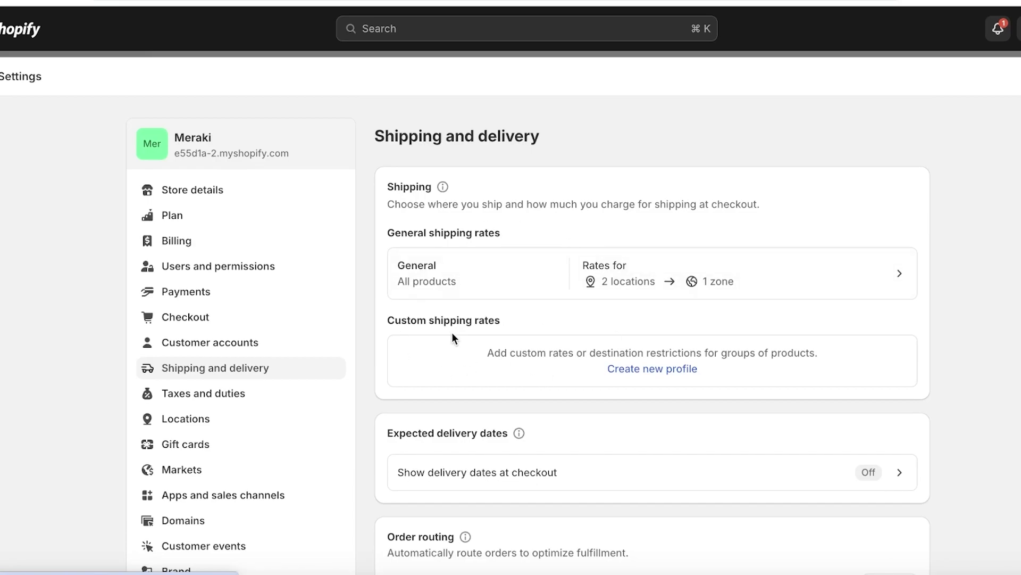
- Delete the Pakistan shipping zone A from the General profile, then continue to Markets
click(454, 275)
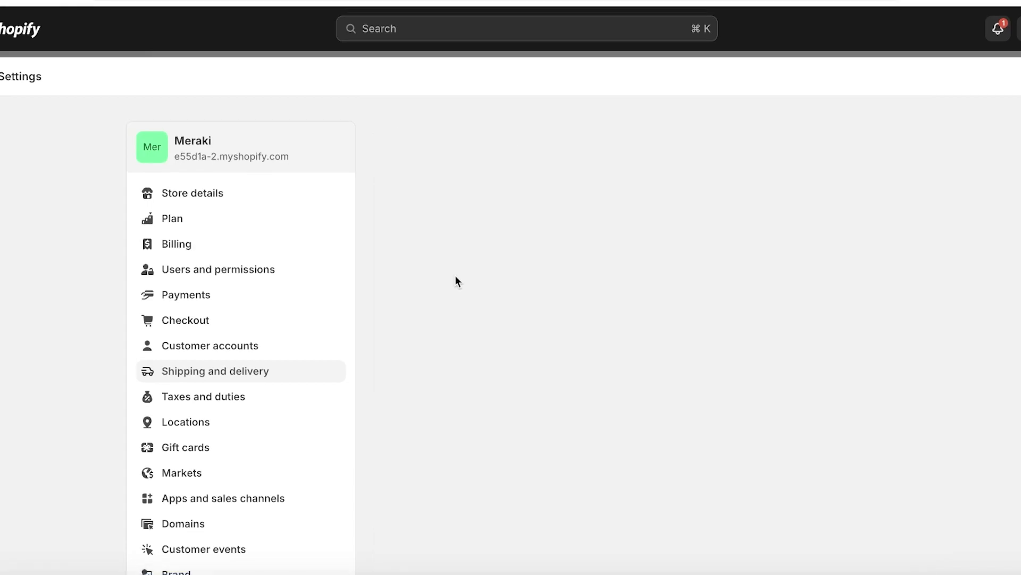
scroll(490, 241, down, 9)
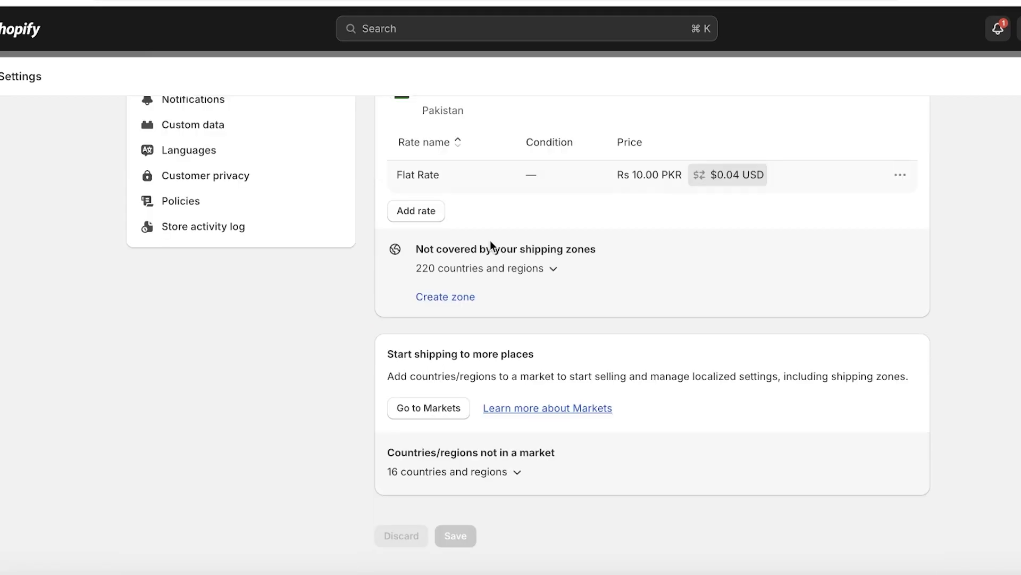
scroll(490, 242, up, 3)
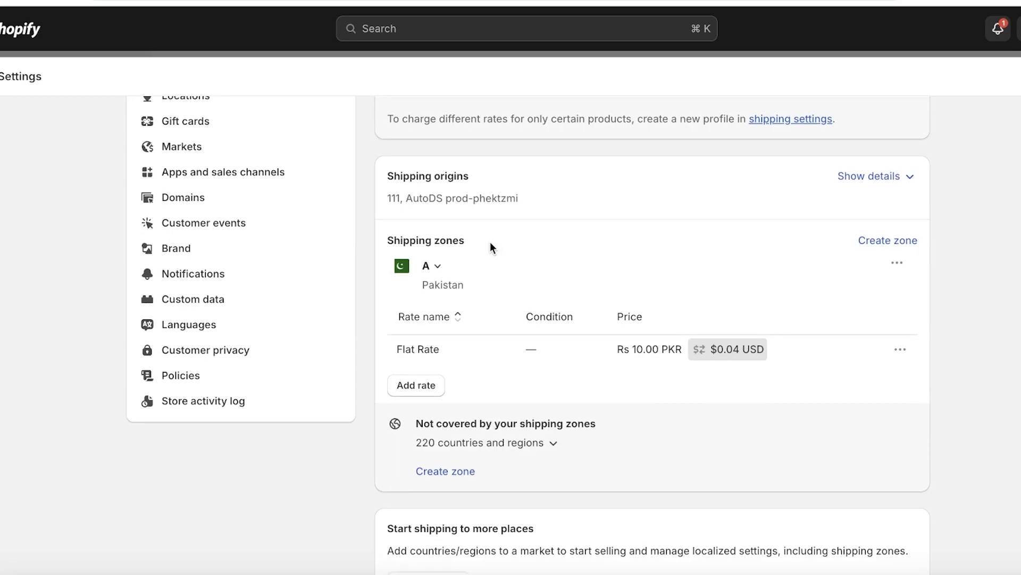
click(892, 262)
click(878, 316)
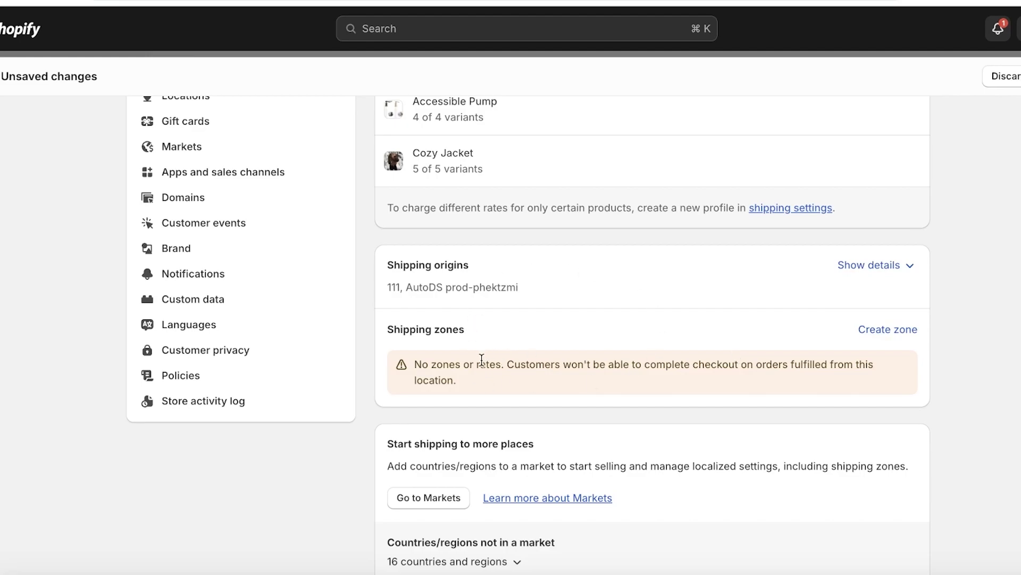
scroll(604, 352, up, 5)
scroll(540, 432, down, 3)
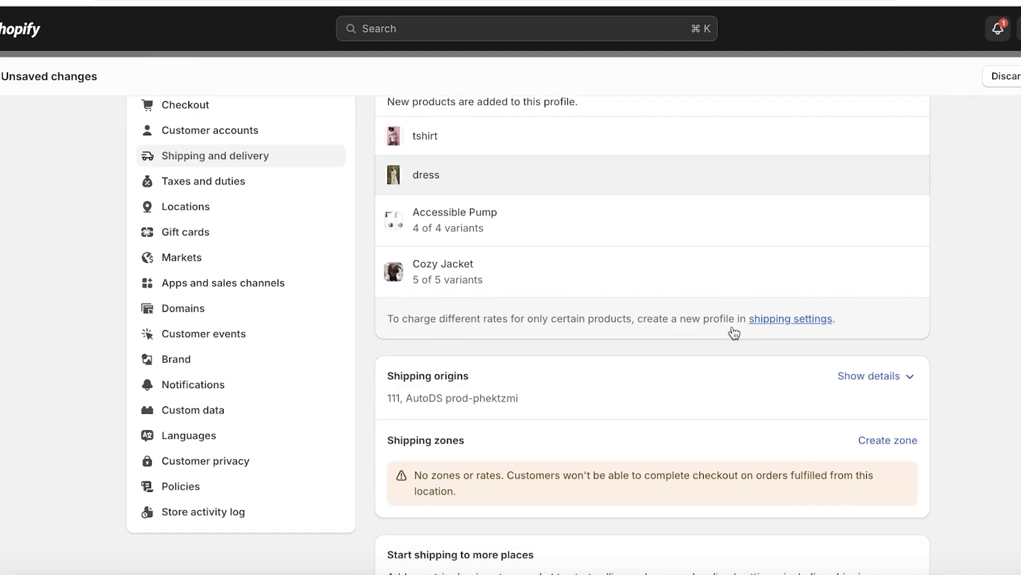
scroll(729, 333, down, 4)
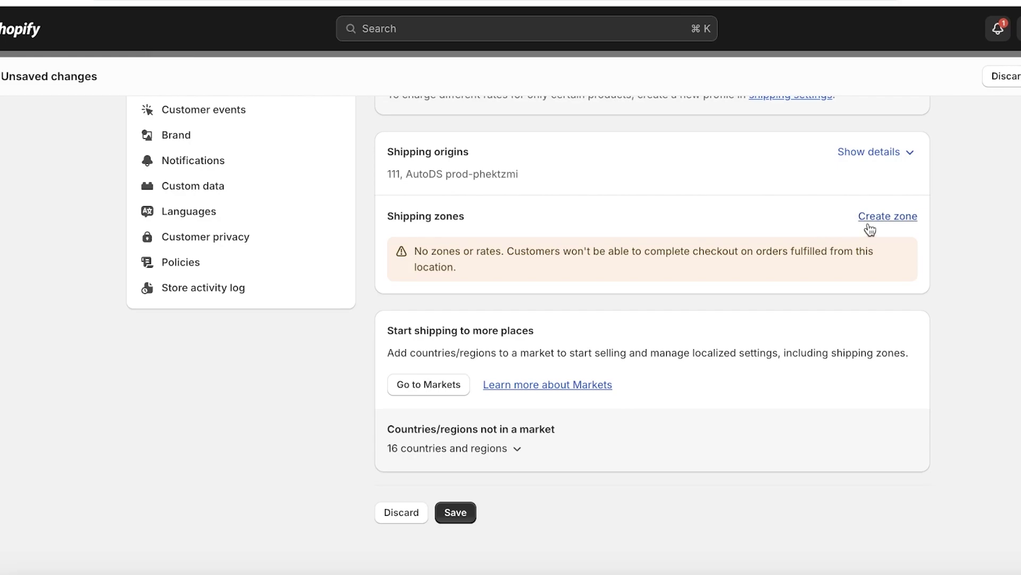
click(441, 384)
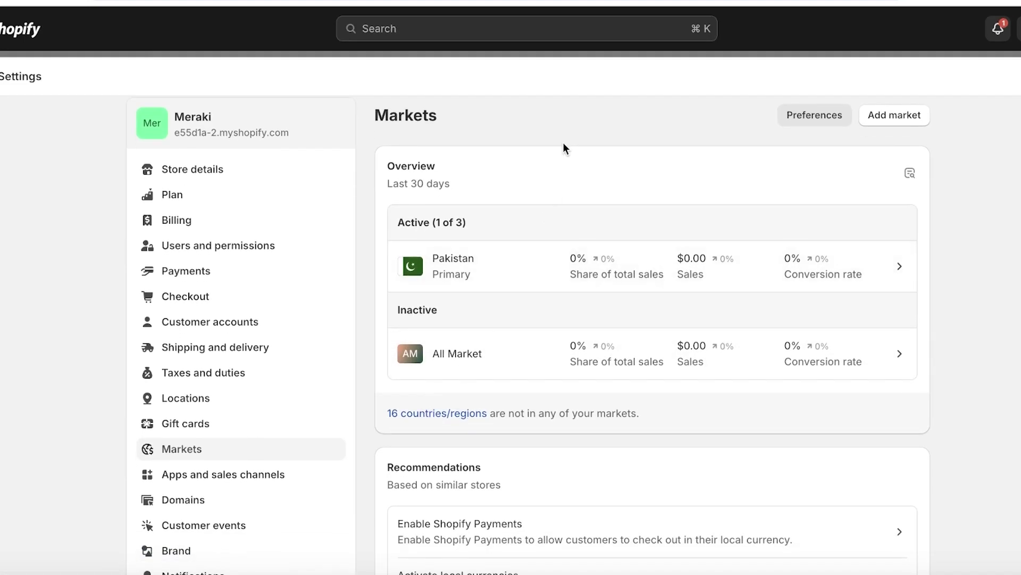
- Look at the new market form, then close it without saving
scroll(970, 170, down, 3)
scroll(972, 173, down, 2)
scroll(968, 187, up, 5)
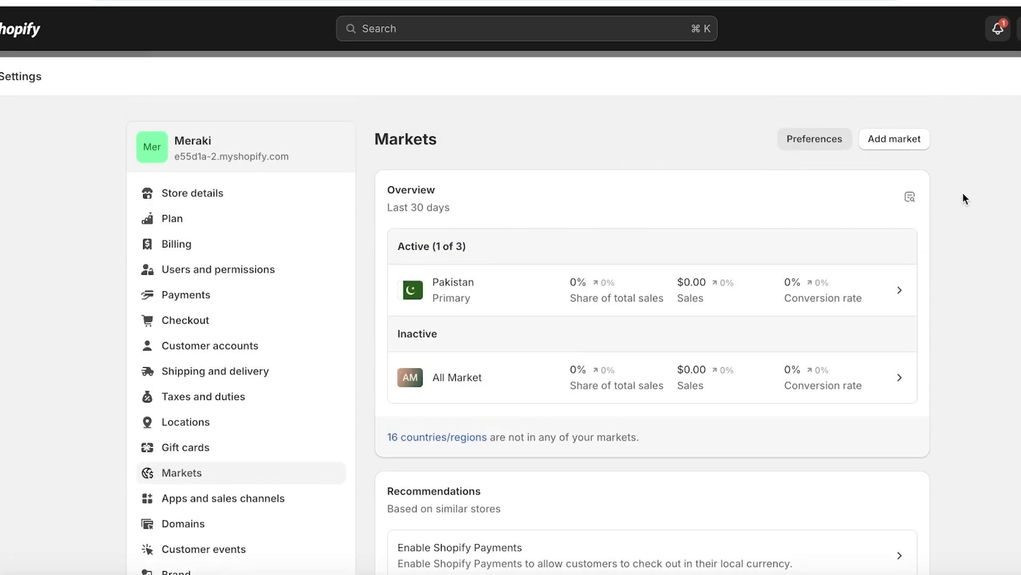
click(896, 143)
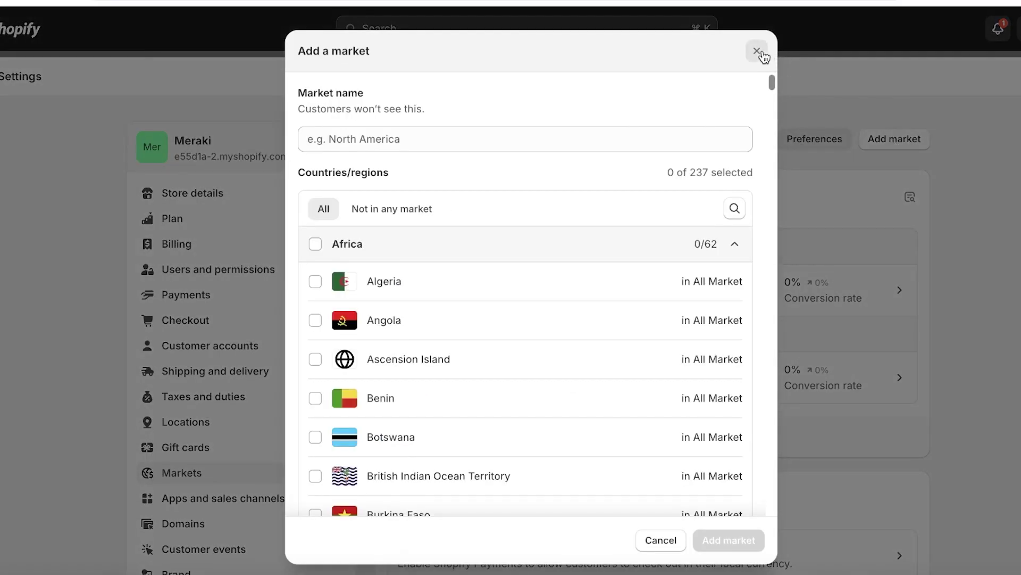
click(757, 52)
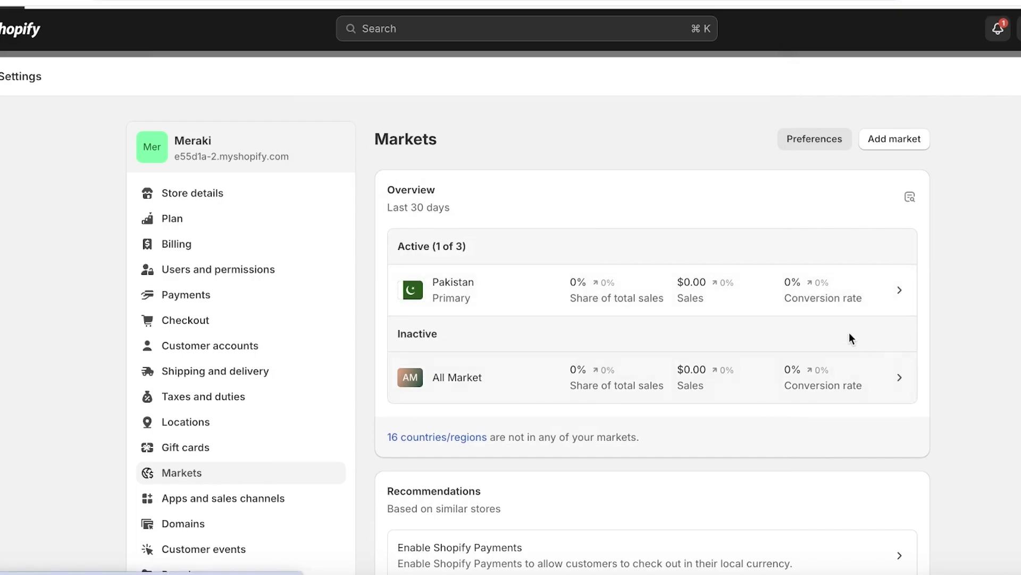
- Permanently remove the inactive All Market, leaving Pakistan as the only market
click(849, 367)
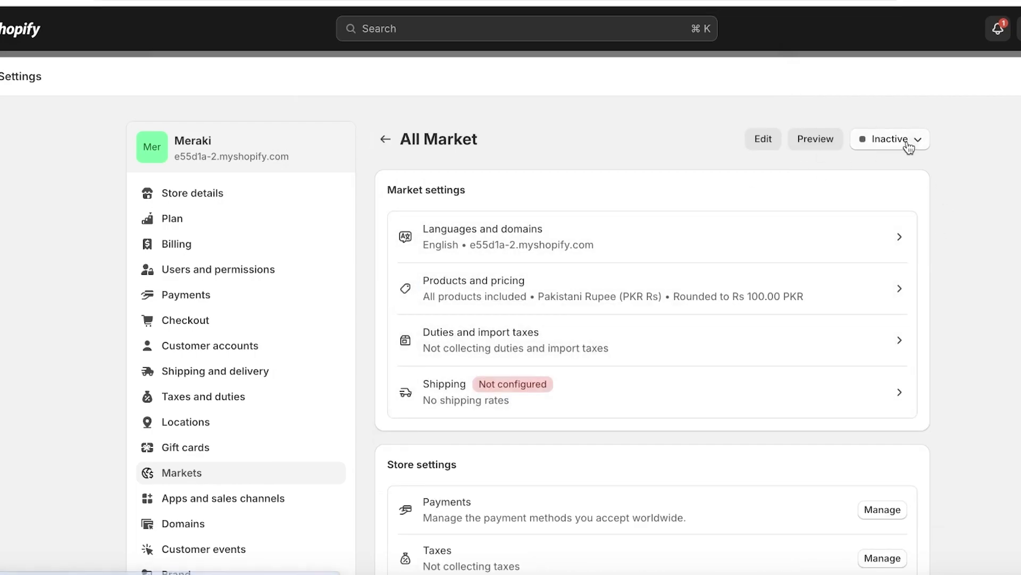
click(909, 143)
click(735, 144)
scroll(743, 236, down, 5)
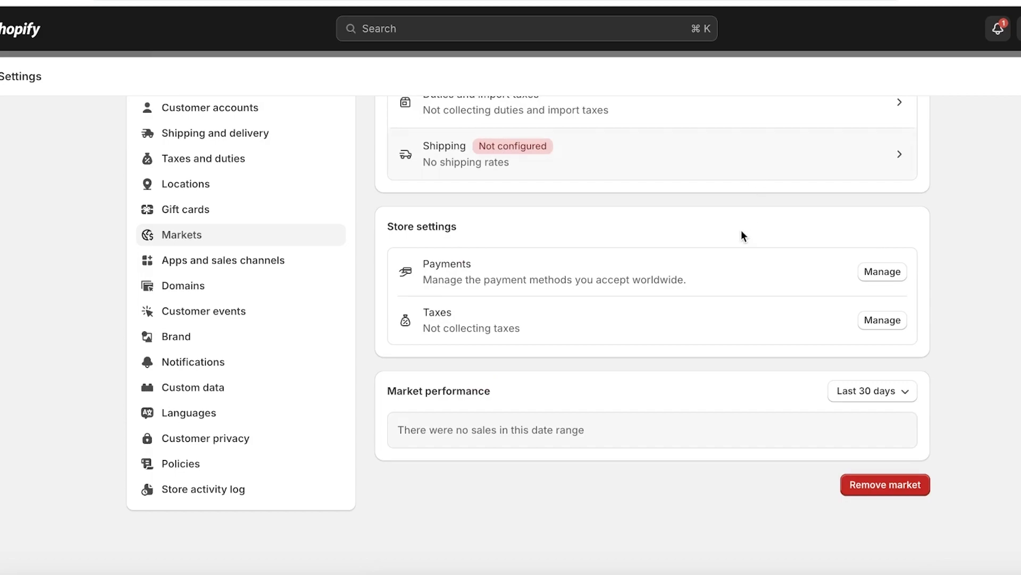
click(852, 486)
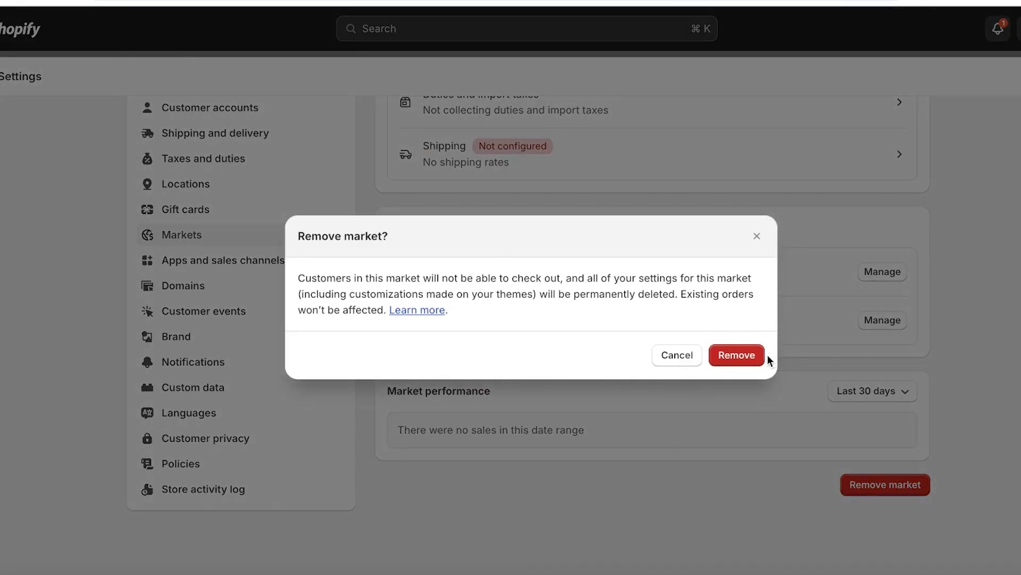
click(752, 354)
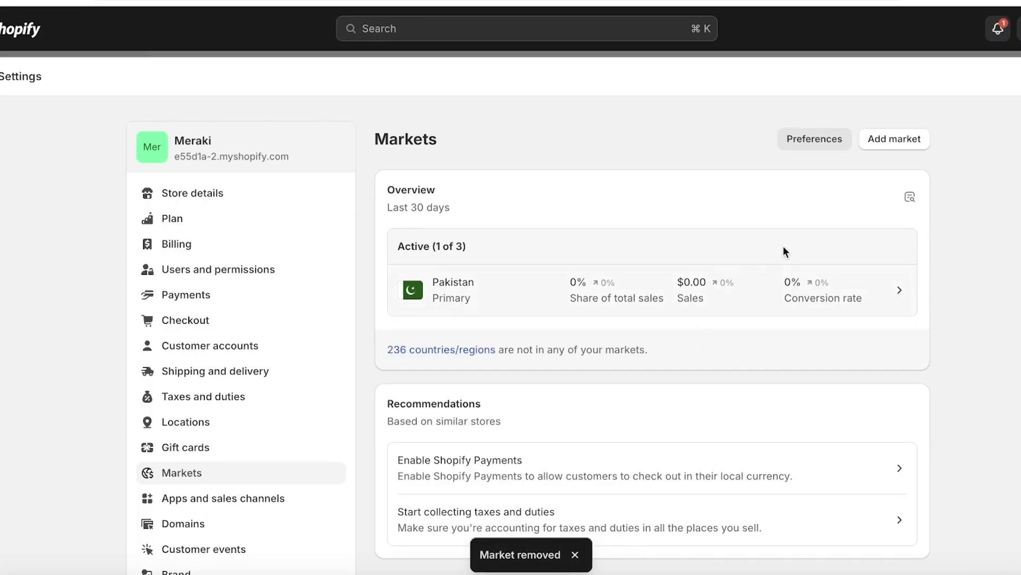
- Add a market named 'canada' containing the country Canada
click(912, 139)
click(534, 127)
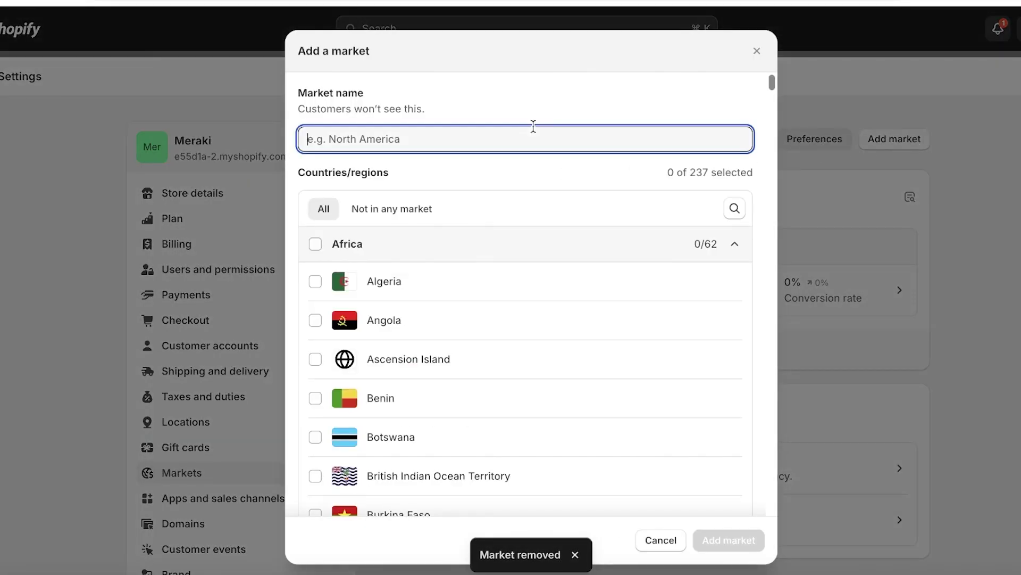
text(canada)
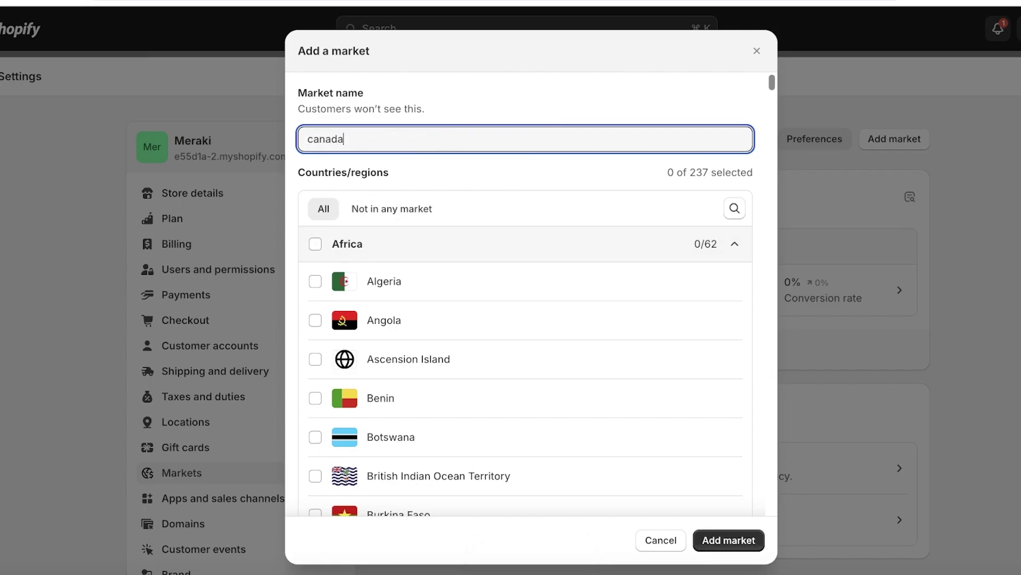
scroll(419, 230, down, 7)
scroll(417, 229, up, 7)
scroll(537, 202, down, 8)
scroll(538, 209, up, 15)
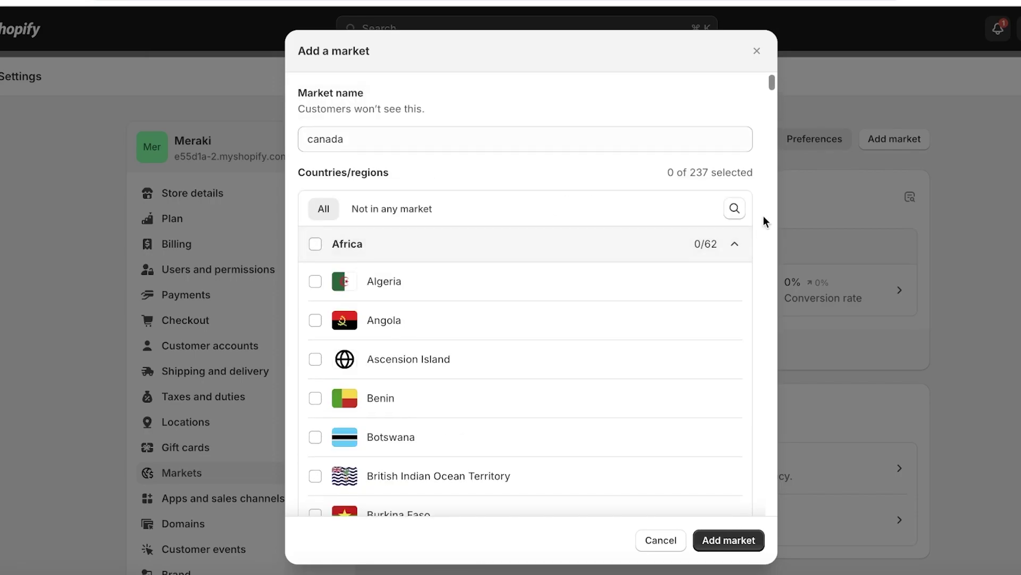
click(746, 205)
text(canada)
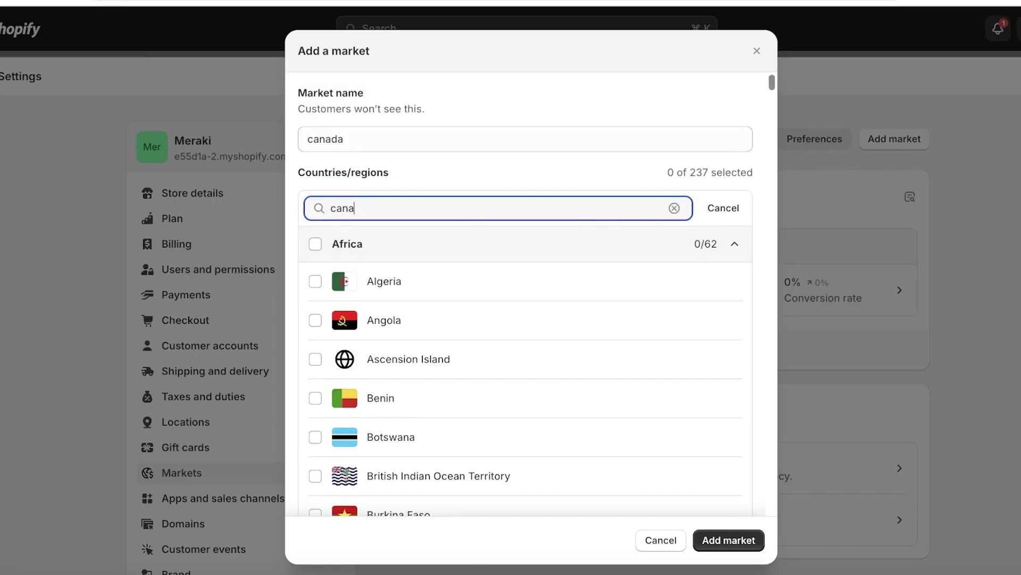
click(343, 365)
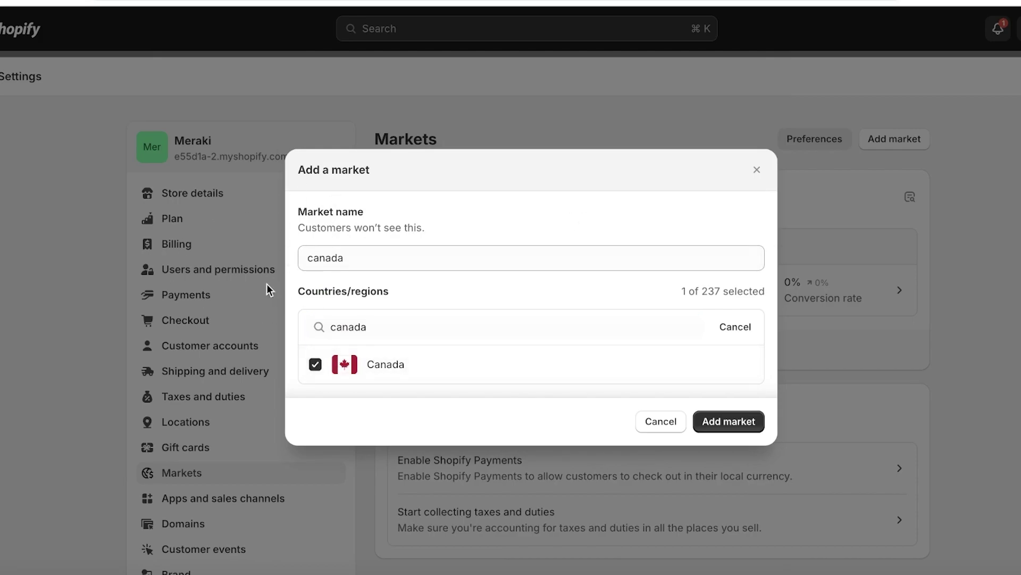
click(720, 425)
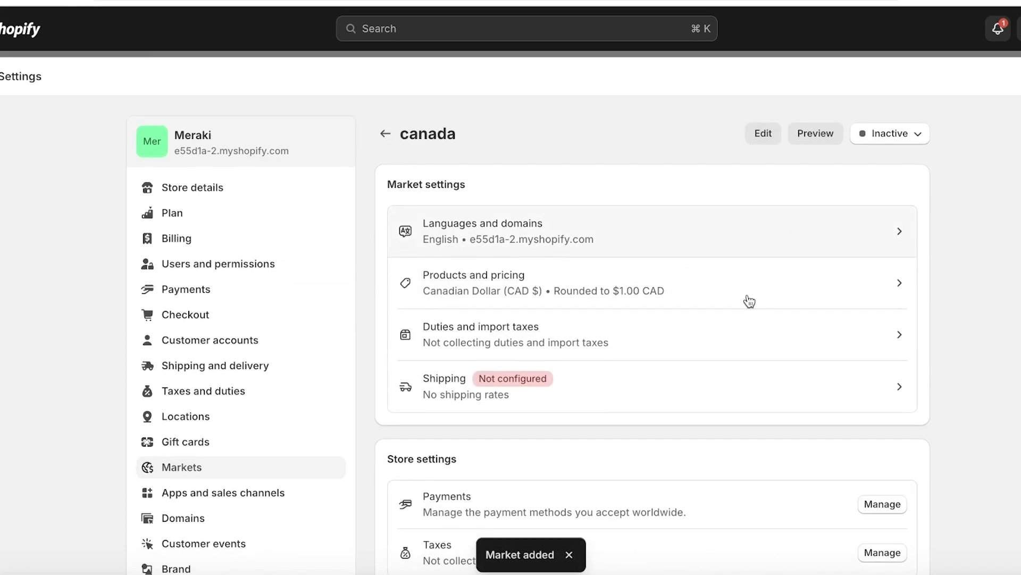
- Check the canada market's shipping details, then go to Shipping and delivery settings
scroll(706, 315, down, 2)
scroll(405, 274, up, 2)
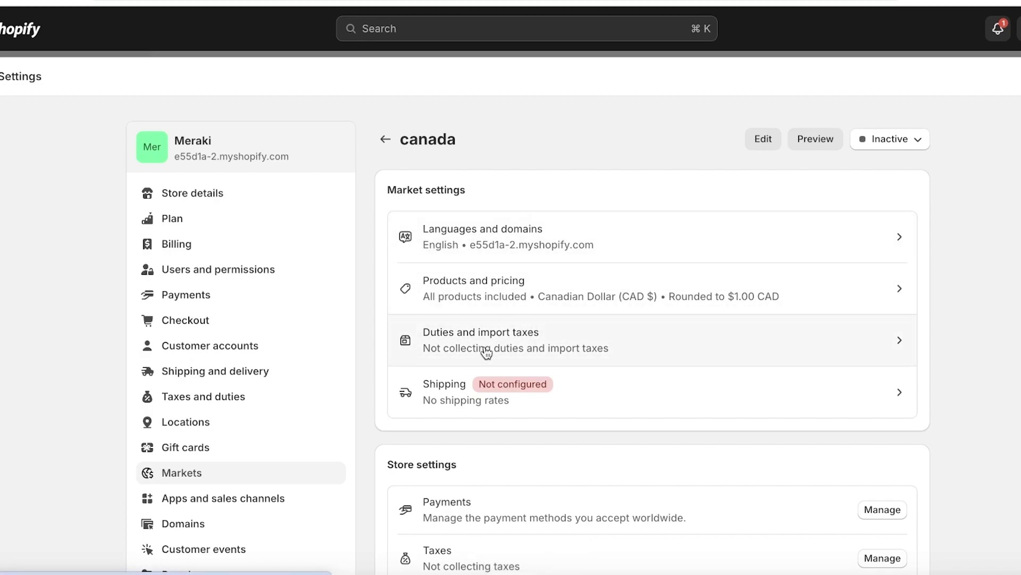
scroll(486, 352, down, 2)
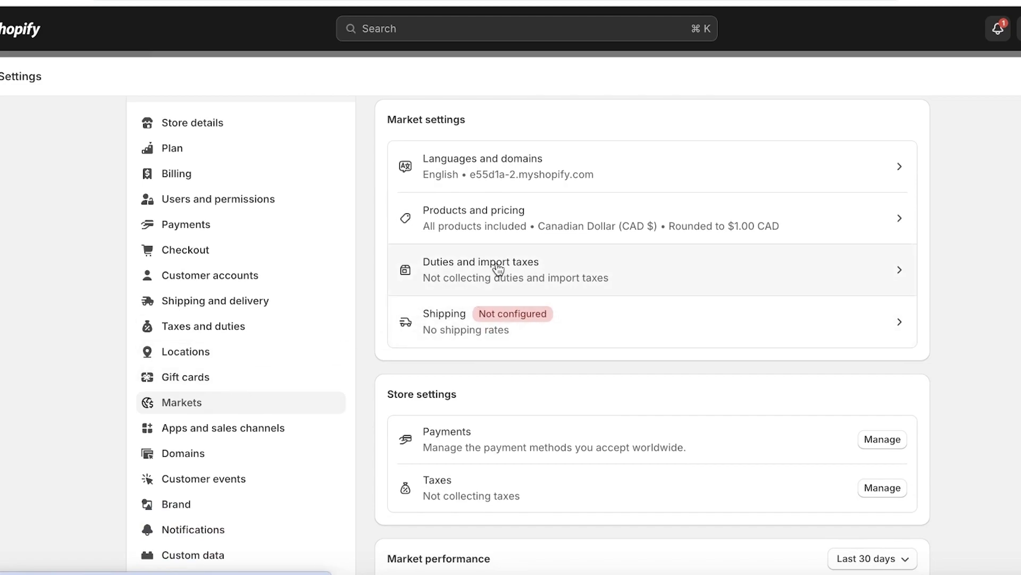
scroll(499, 269, up, 2)
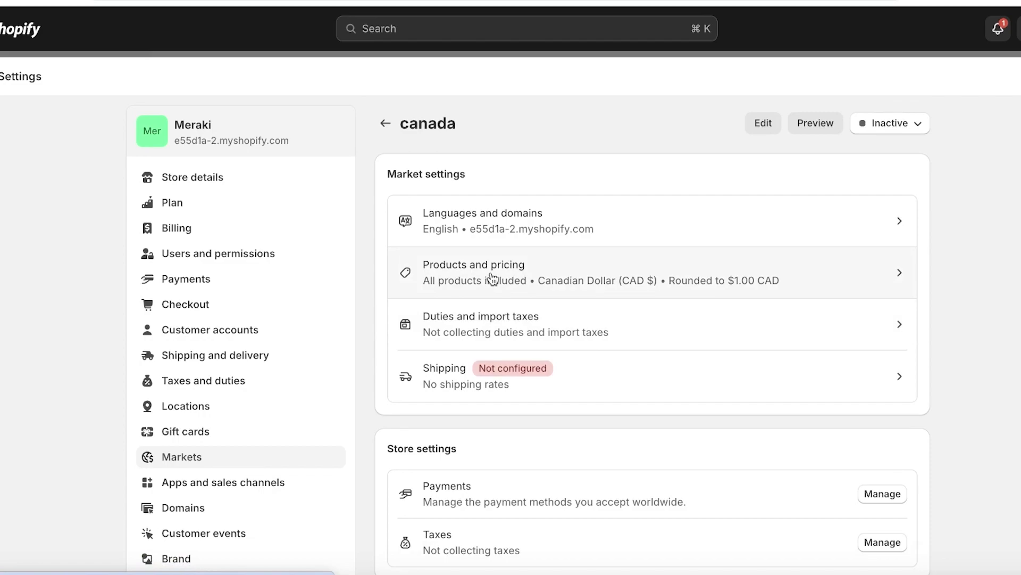
scroll(497, 326, down, 5)
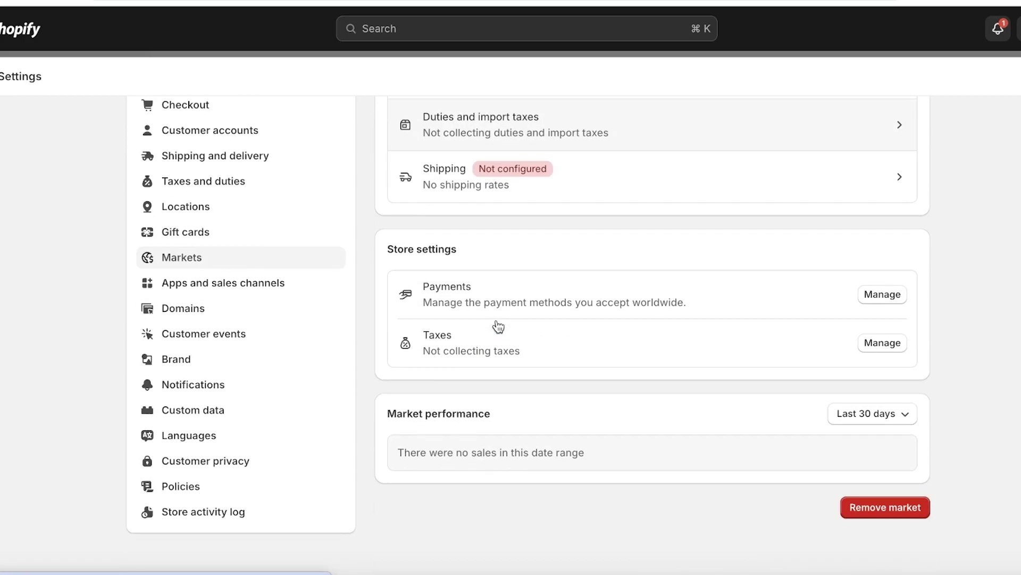
scroll(497, 326, up, 3)
click(482, 317)
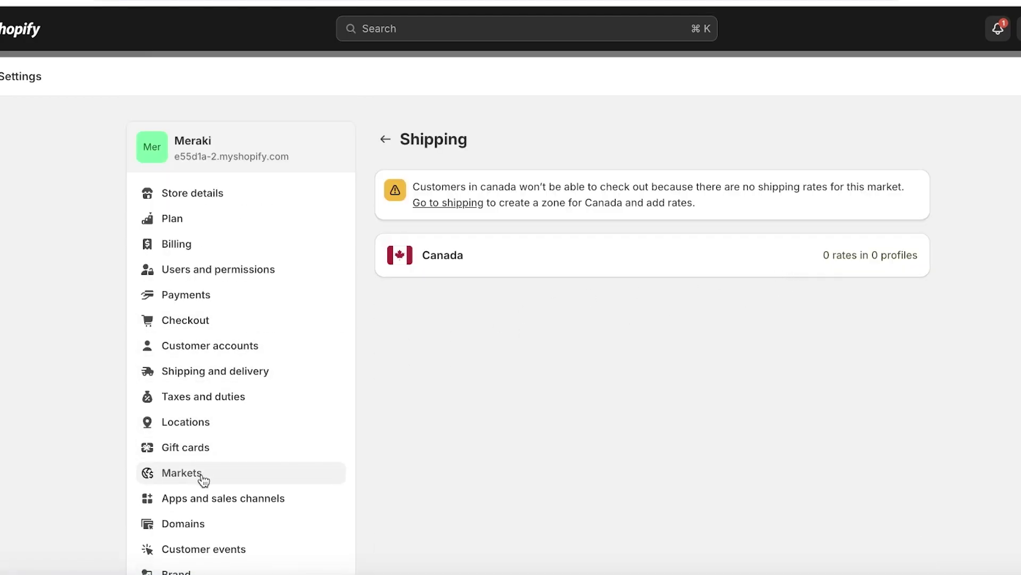
click(201, 404)
click(201, 372)
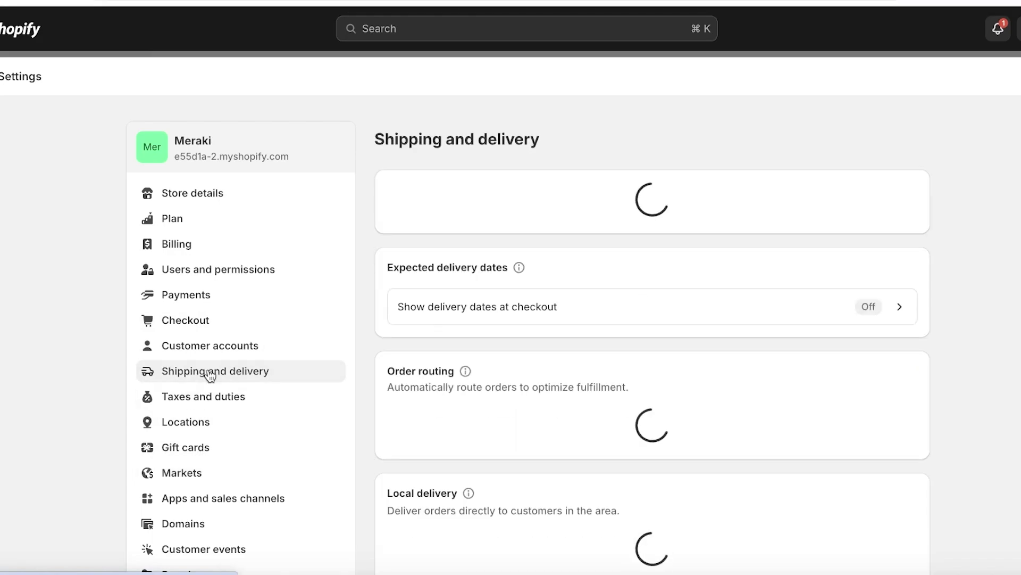
scroll(574, 380, down, 2)
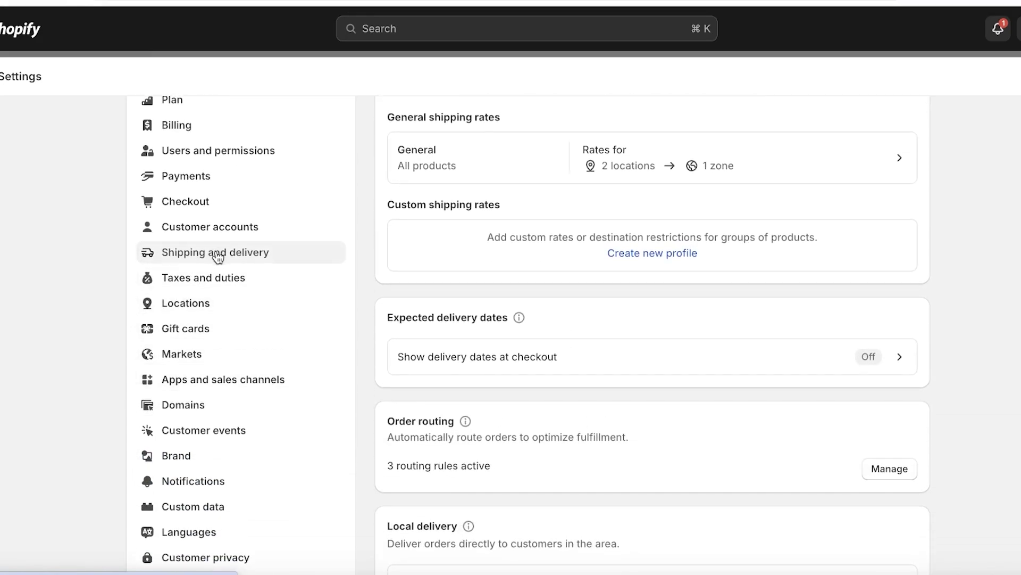
scroll(634, 306, up, 2)
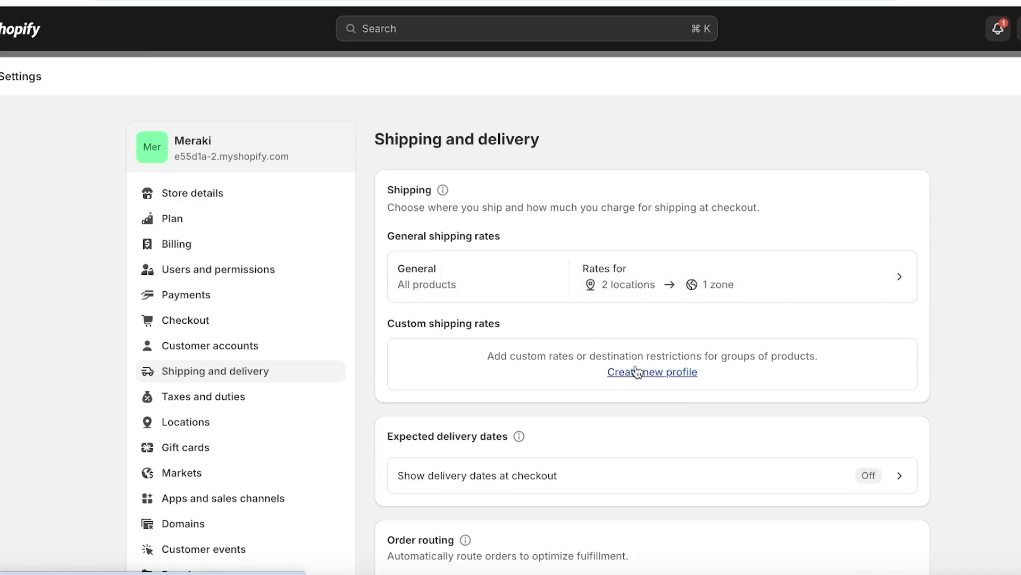
- Create a new custom shipping profile named 'Canadian Shipping Rate'
click(657, 372)
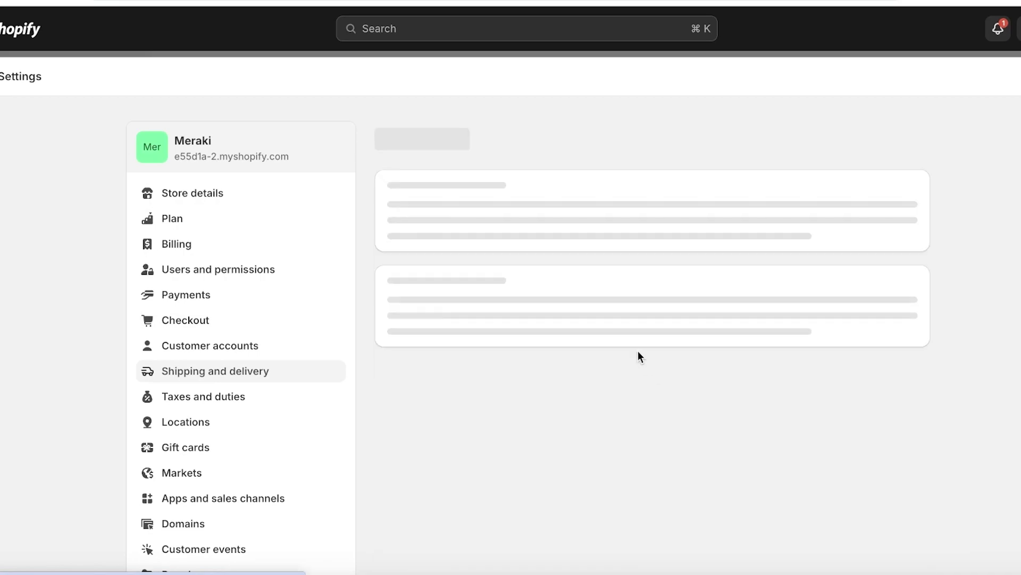
click(634, 226)
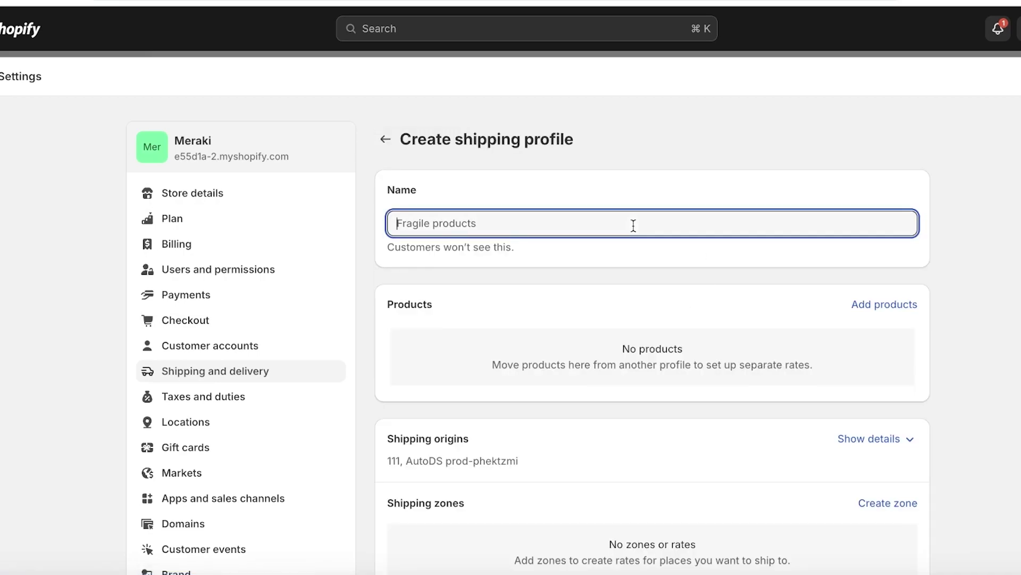
text(Canad)
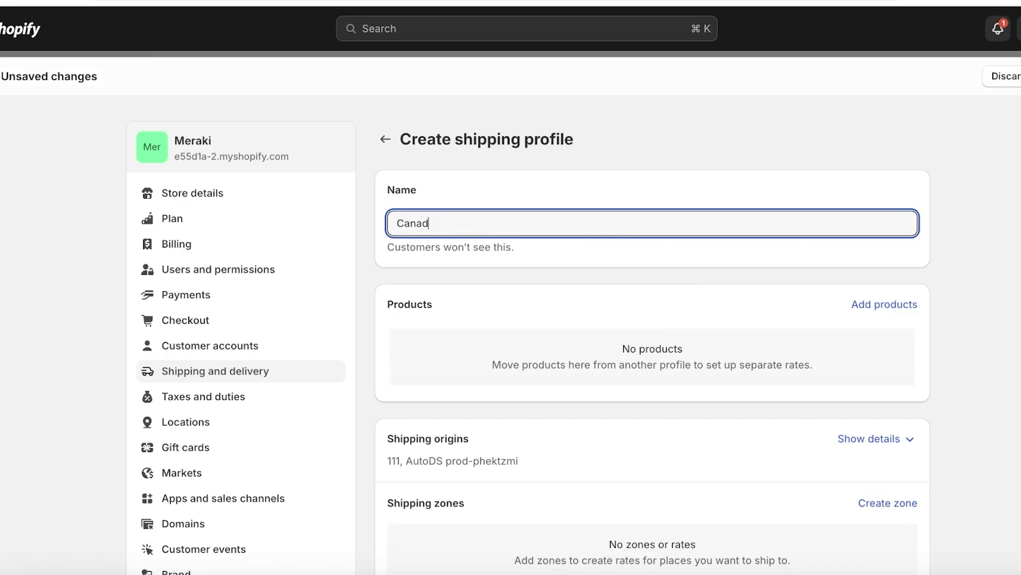
text(ian Shipping Rate)
- Add a shipping zone covering all of Canada to the profile
scroll(787, 336, down, 3)
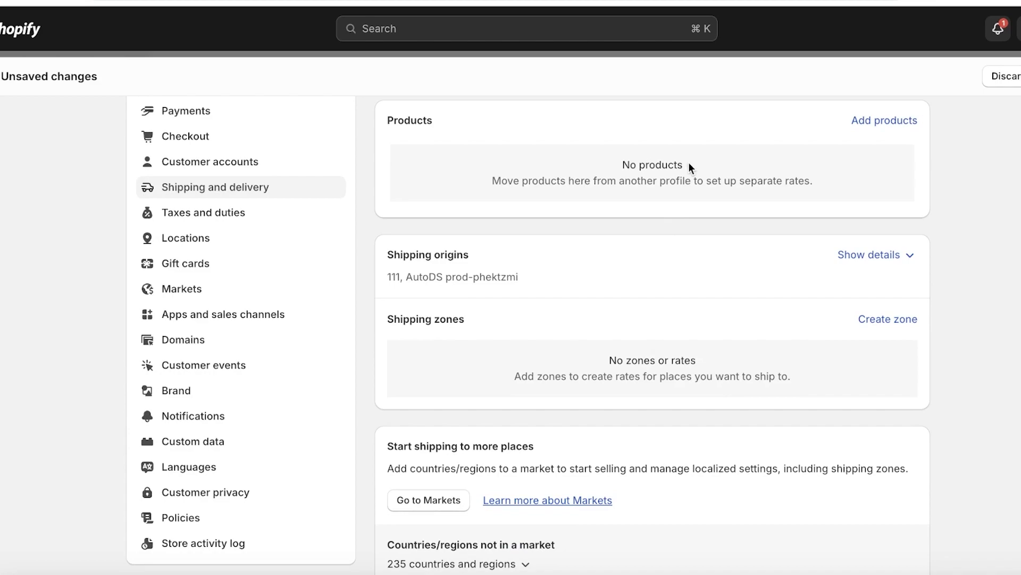
scroll(548, 356, down, 1)
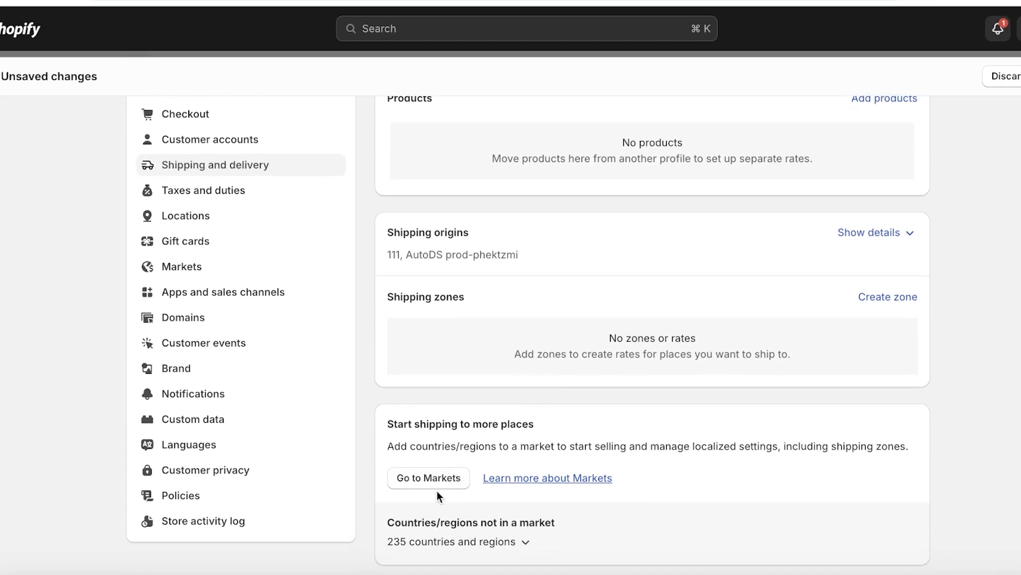
scroll(437, 484, up, 1)
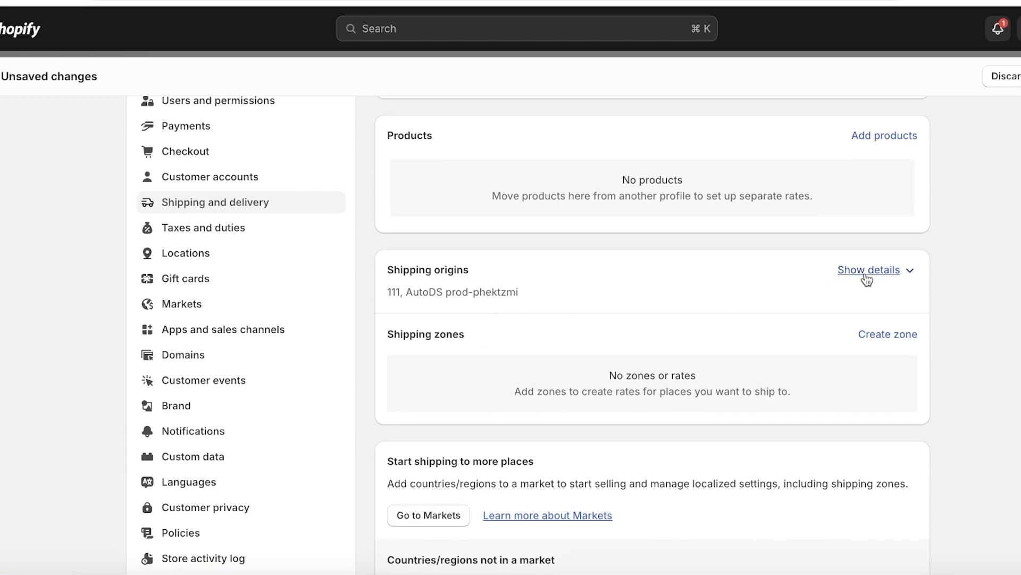
click(888, 334)
click(308, 278)
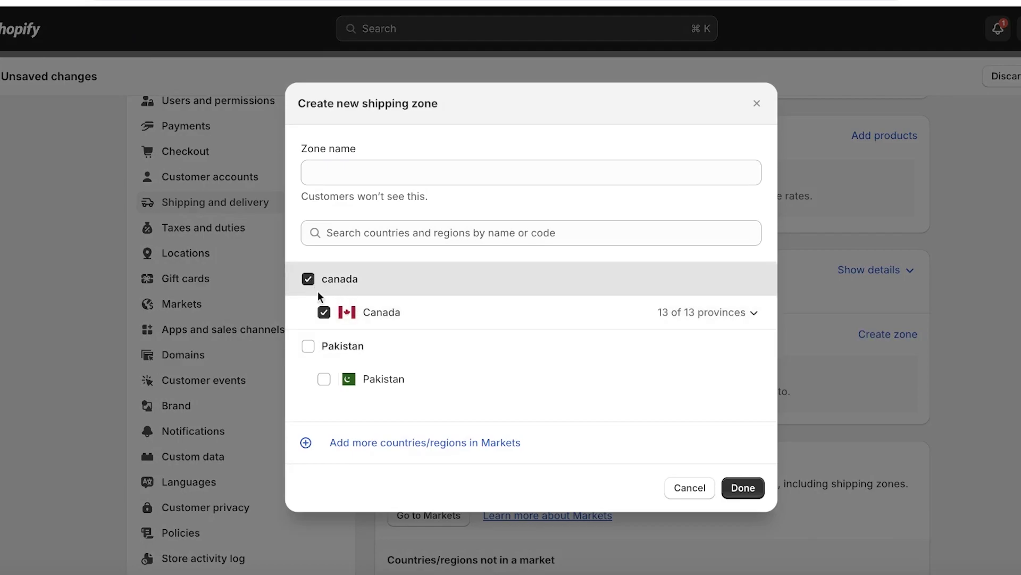
click(741, 487)
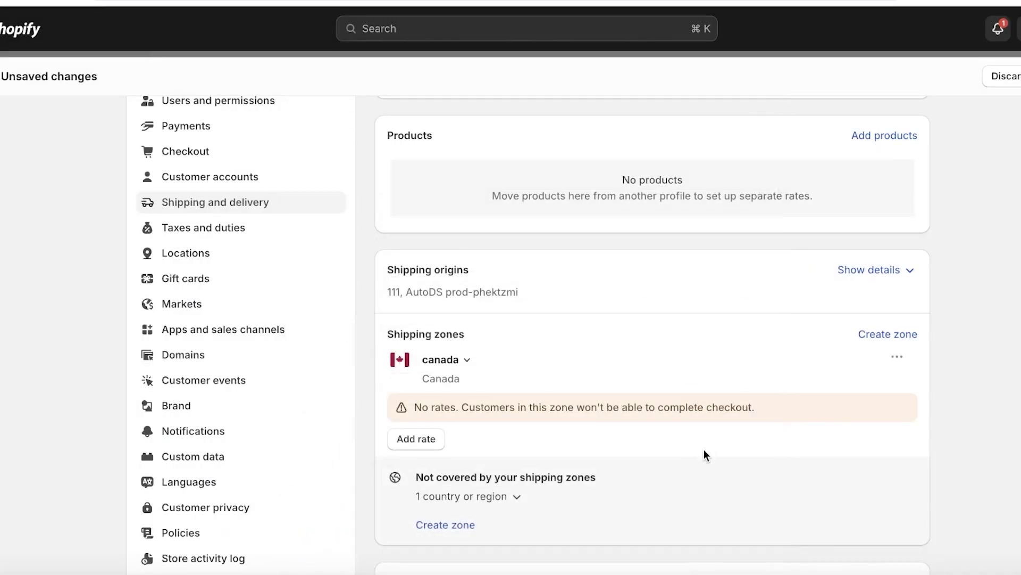
- Add all four displayed products to the profile
scroll(660, 447, up, 3)
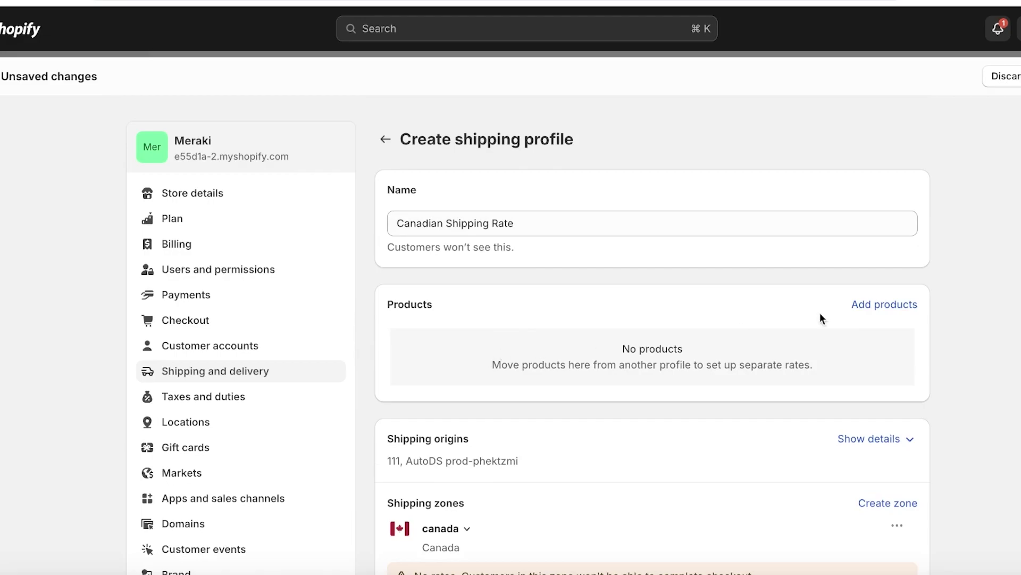
click(865, 309)
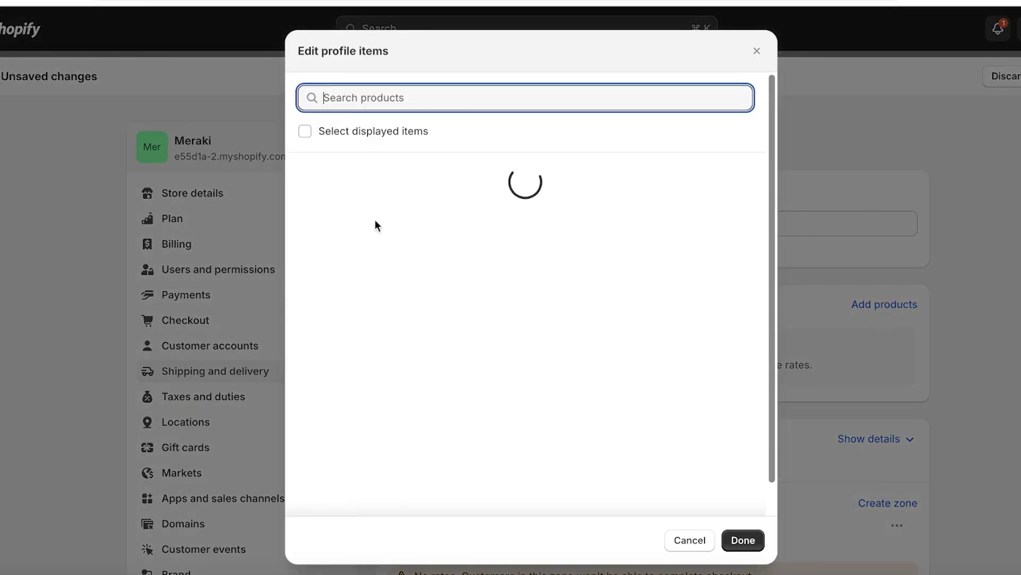
click(374, 133)
click(737, 532)
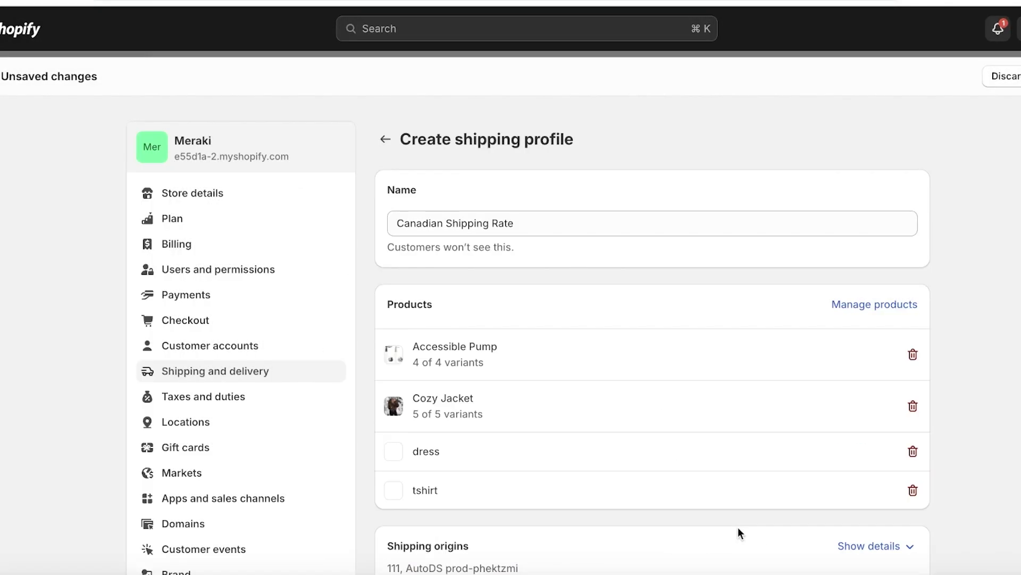
scroll(583, 426, down, 10)
scroll(585, 425, up, 5)
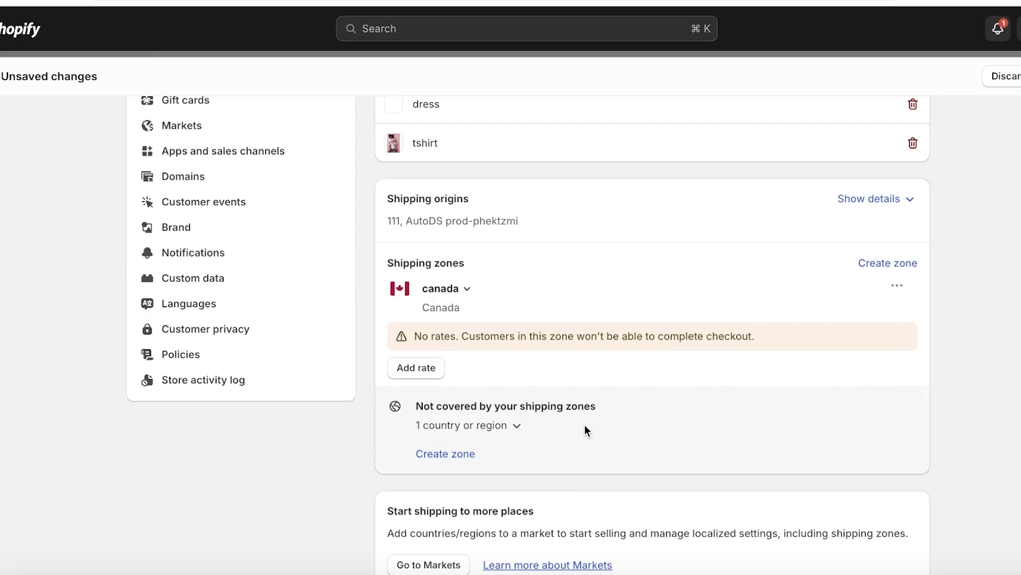
- Start a canada zone rate, try carrier-calculated rates, then settle on a Custom flat rate
click(415, 369)
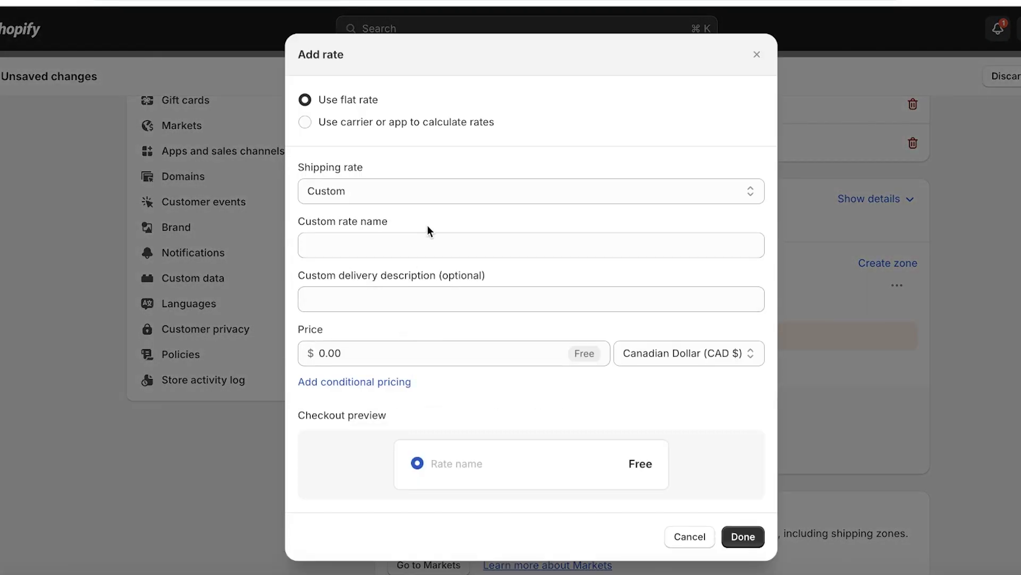
click(424, 122)
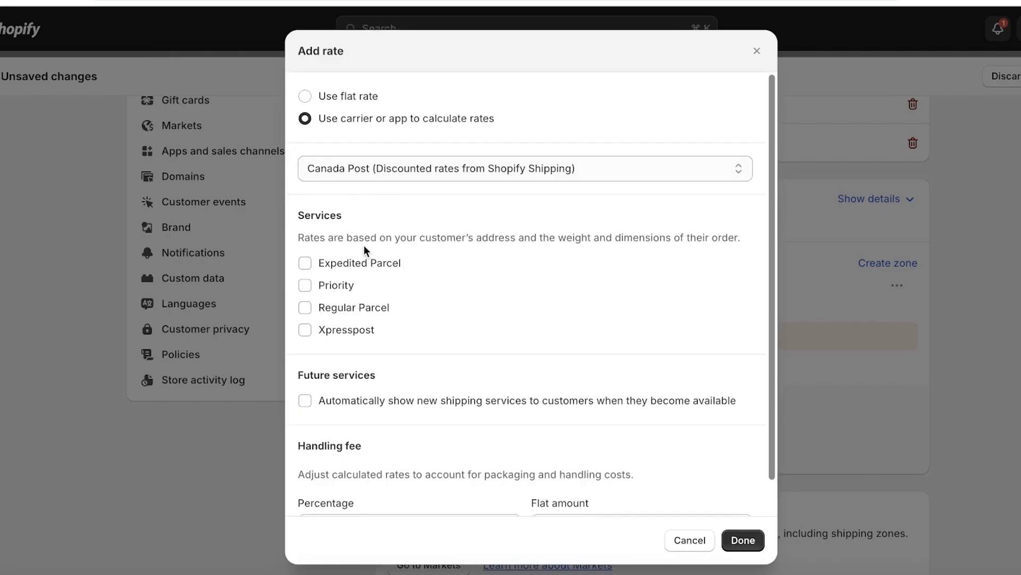
click(356, 168)
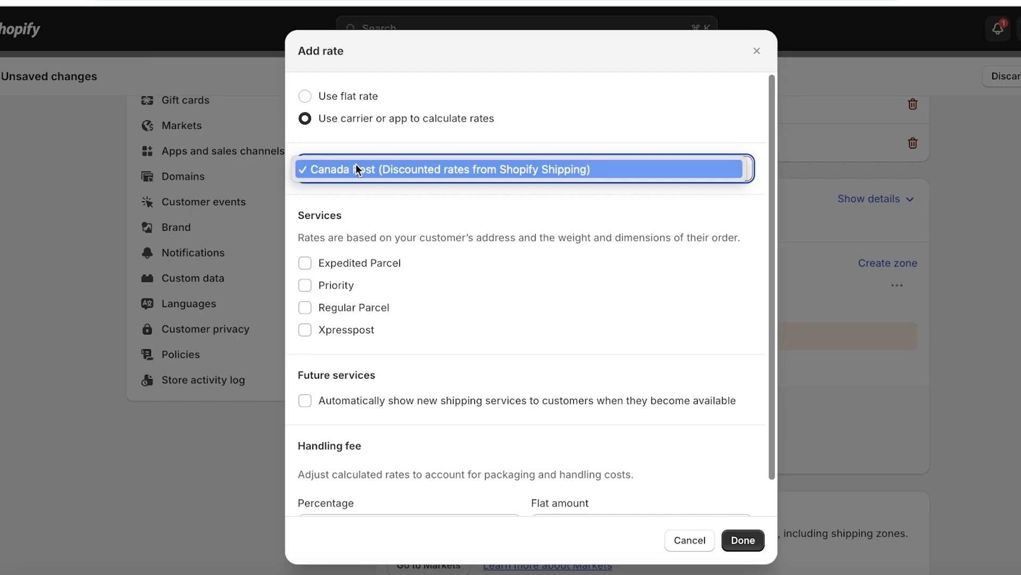
click(345, 167)
click(363, 98)
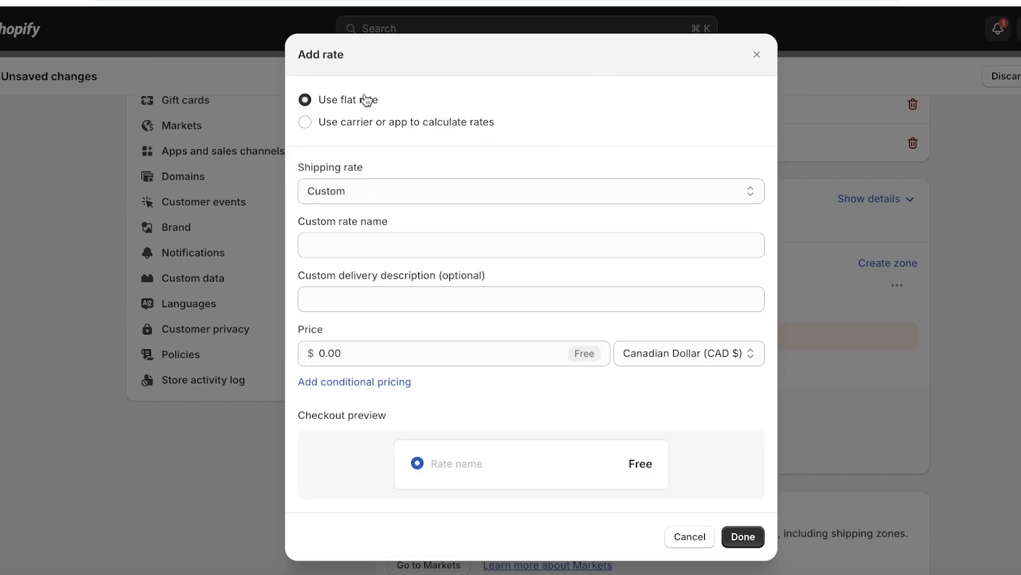
click(397, 196)
click(397, 196)
- Give the rate the Ships next day description and a 1.00 price
click(372, 242)
text(1)
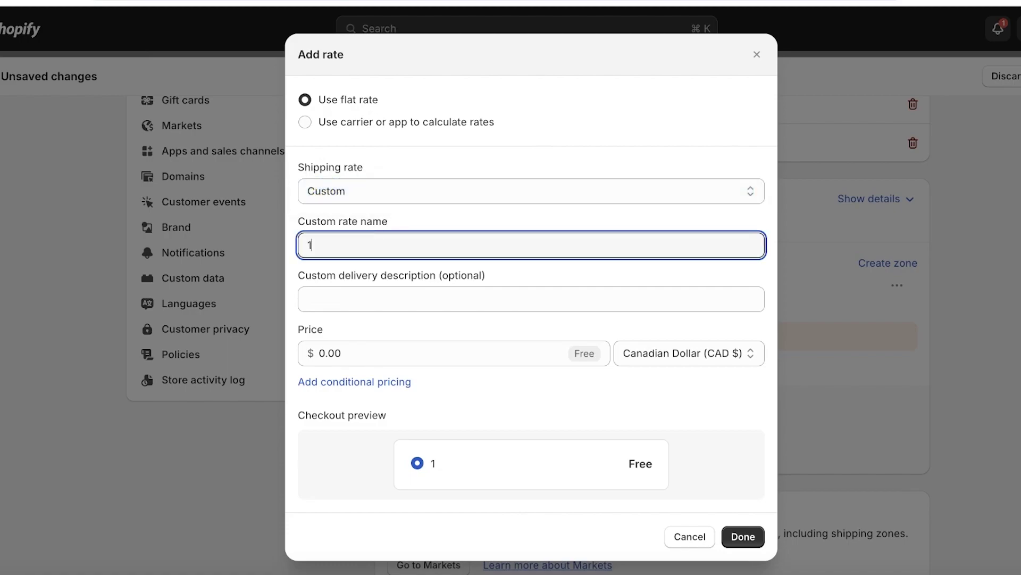
text(00)
click(367, 297)
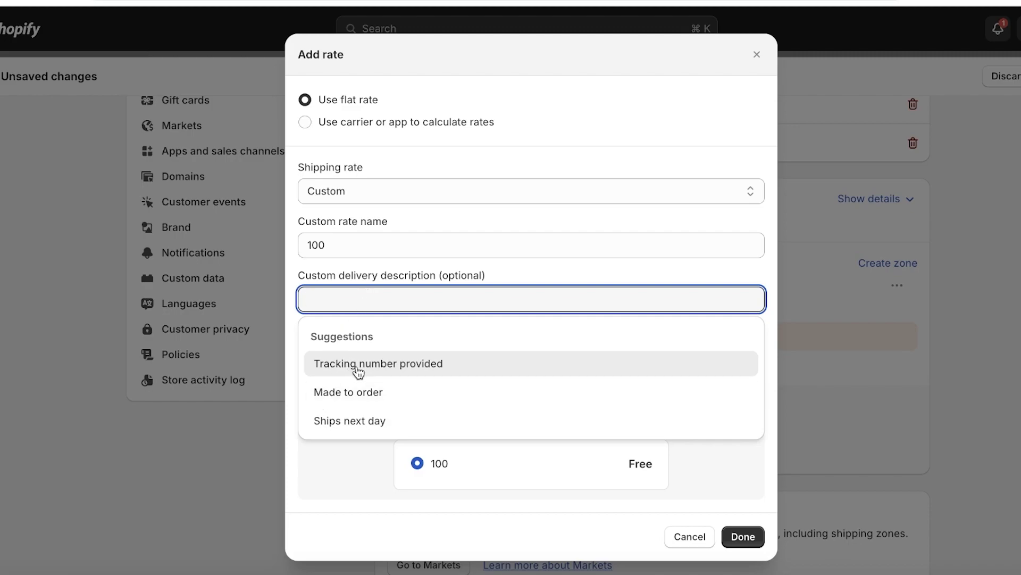
click(341, 423)
click(432, 350)
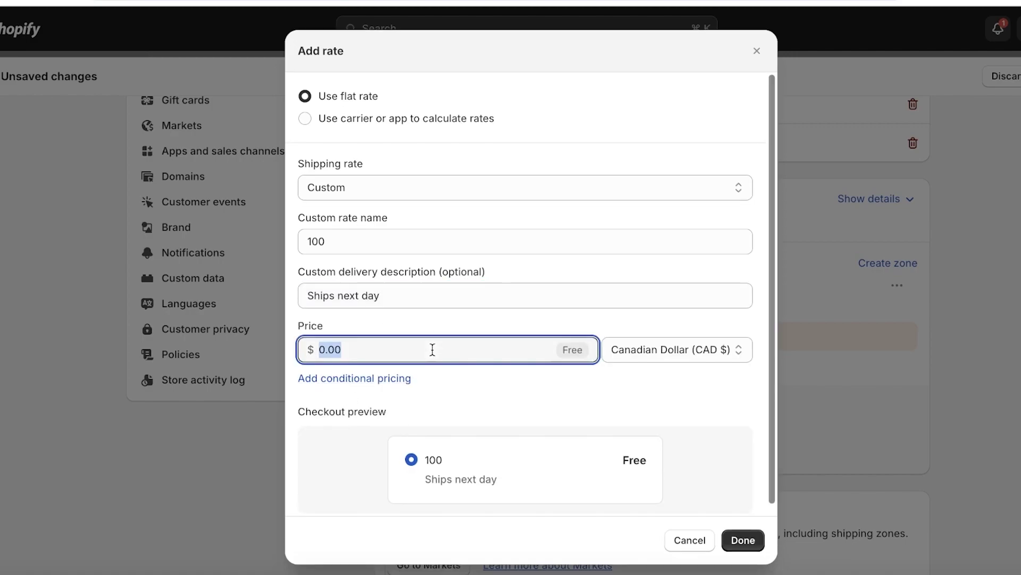
text(1)
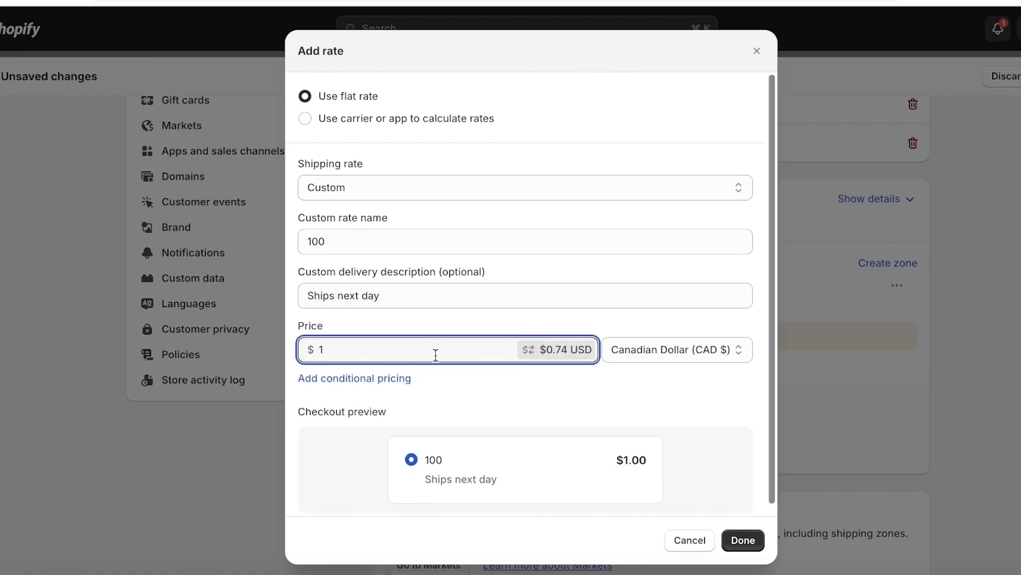
text(1)
key(BackSpace)
key(BackSpace)
text(2)
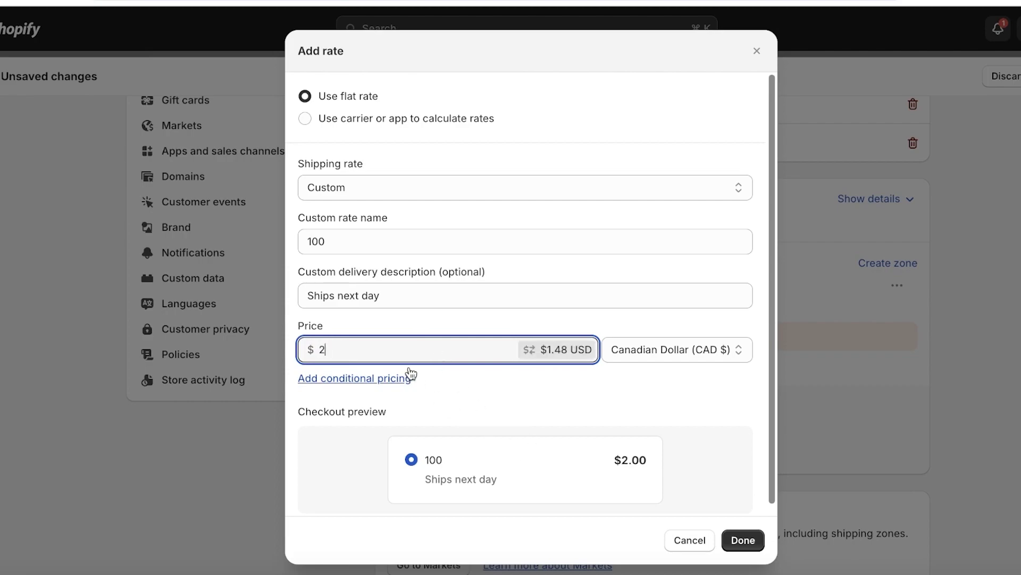
key(BackSpace)
text(1)
click(442, 404)
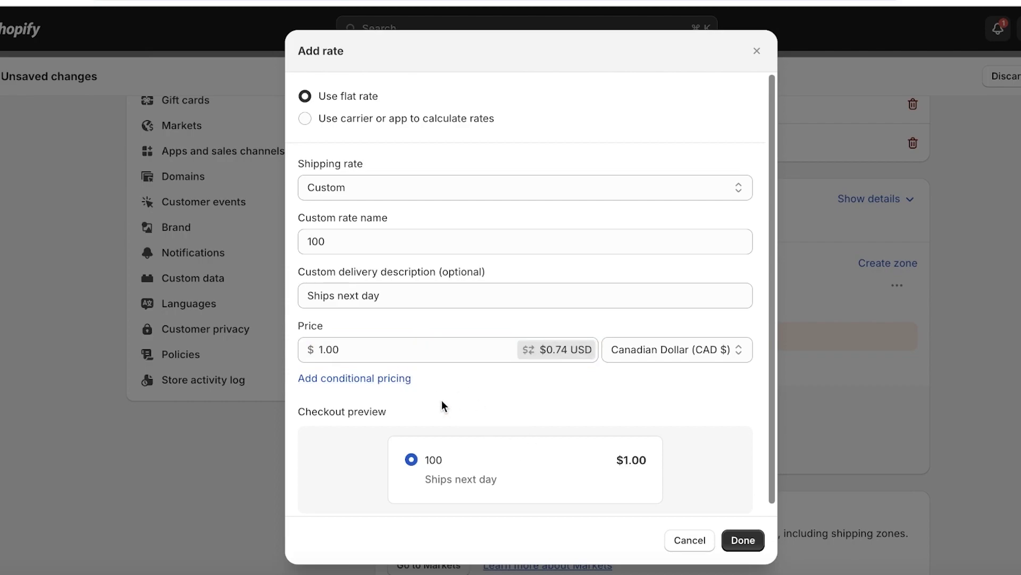
- Rename the rate to 'Flat Shipping' and add it to the canada zone
triple_click(369, 238)
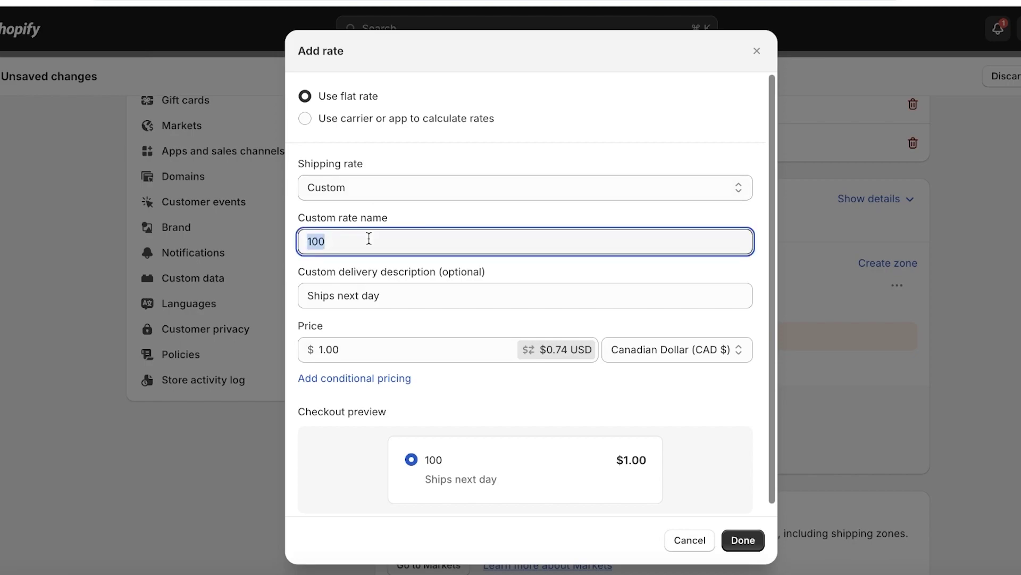
text(Flat Shipping)
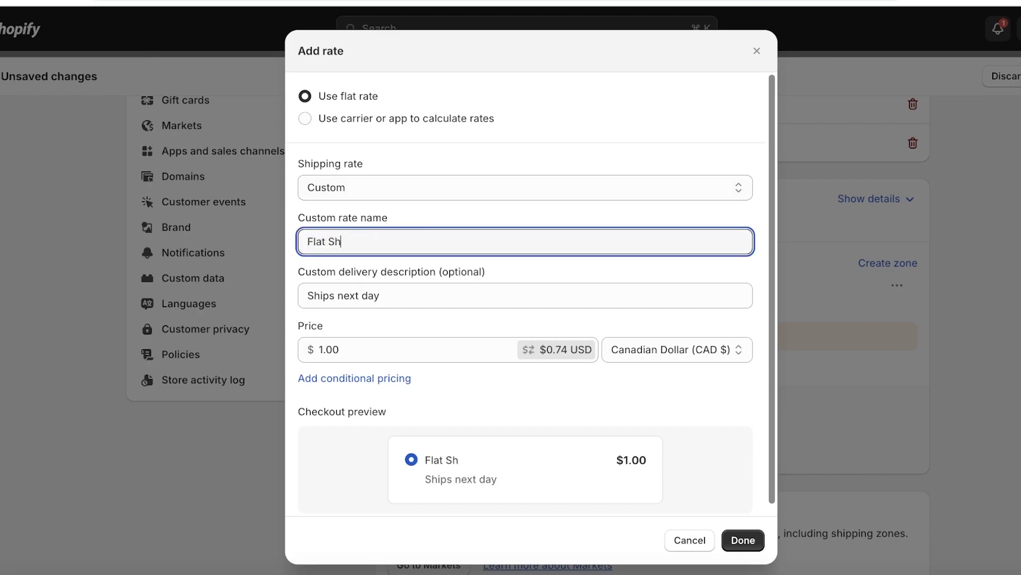
click(755, 541)
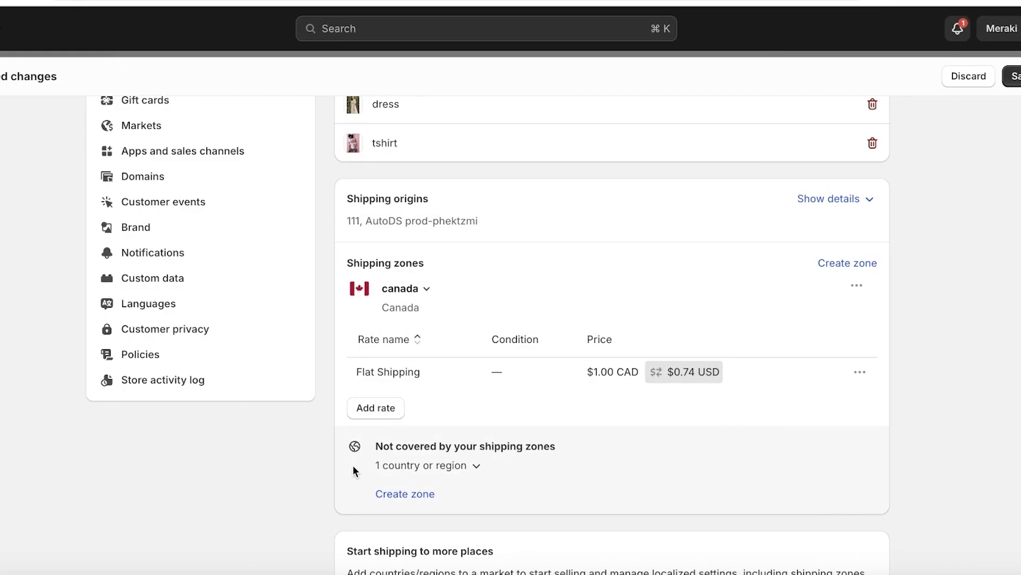
- Stay on the unsaved page, save the Canadian Shipping Rate profile, and open Taxes and duties
scroll(327, 465, up, 5)
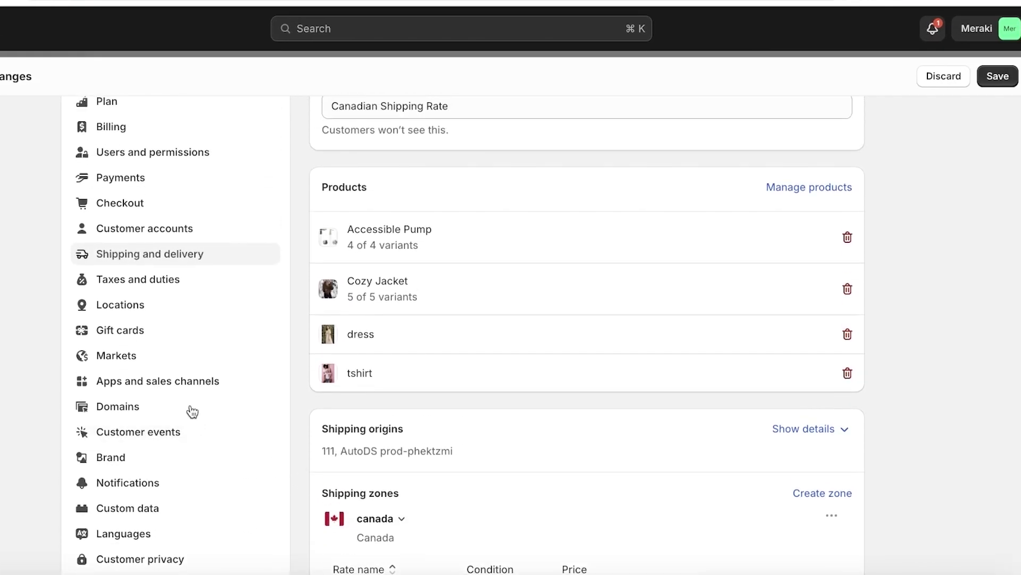
click(145, 271)
click(601, 339)
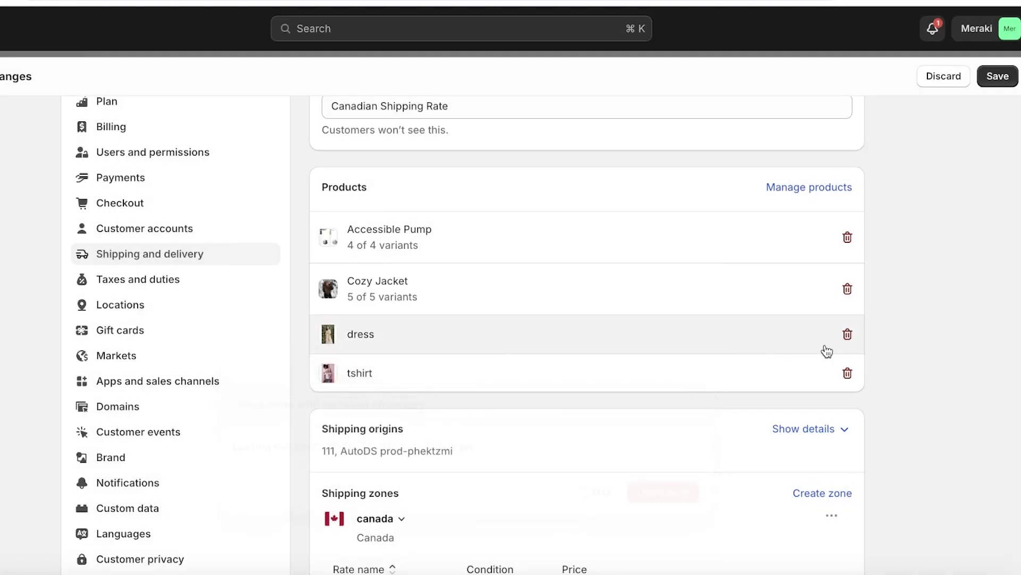
scroll(828, 349, down, 10)
click(997, 76)
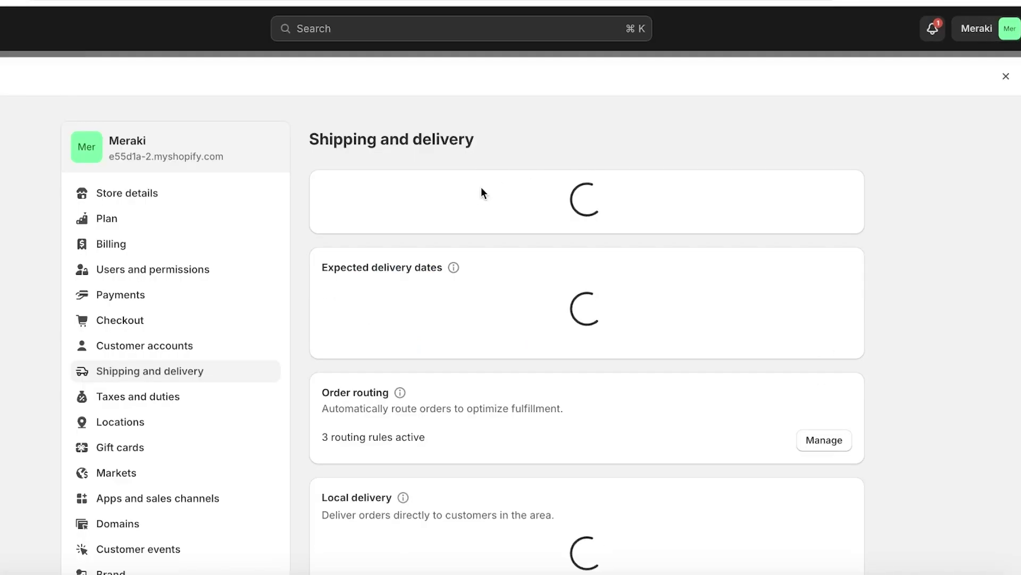
click(131, 398)
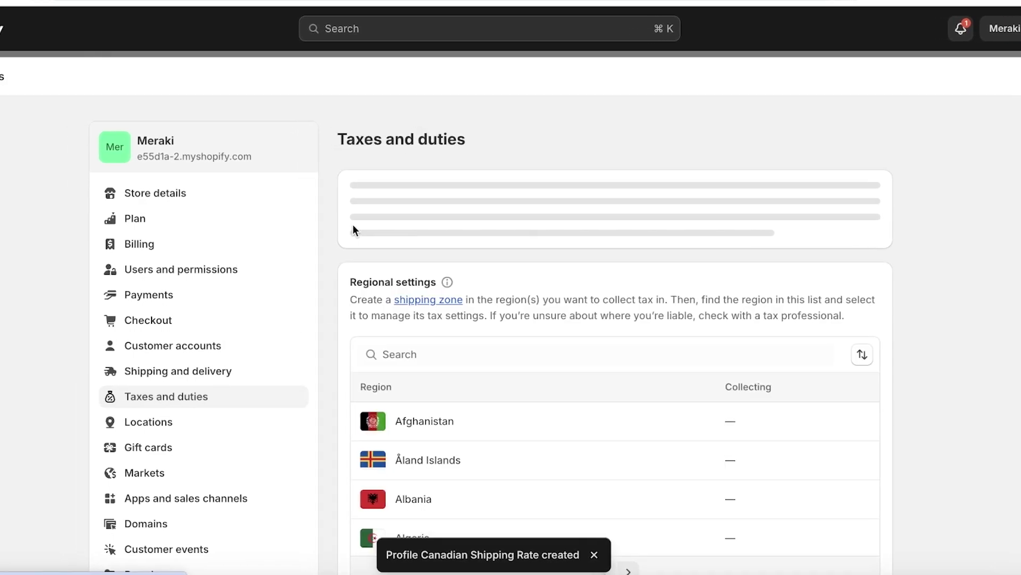
scroll(405, 326, down, 4)
scroll(433, 326, up, 3)
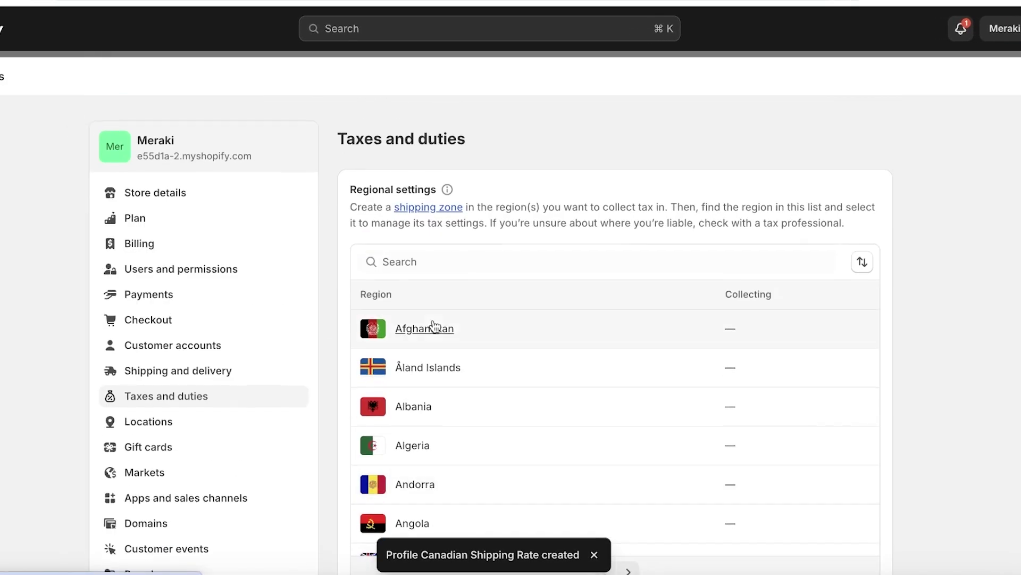
scroll(432, 326, down, 15)
scroll(569, 371, up, 2)
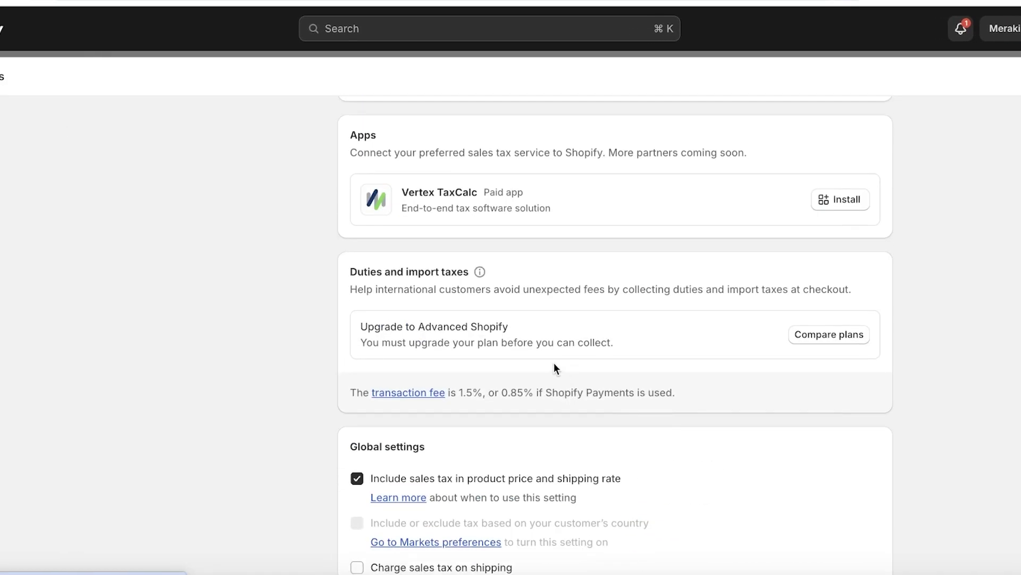
scroll(447, 232, down, 2)
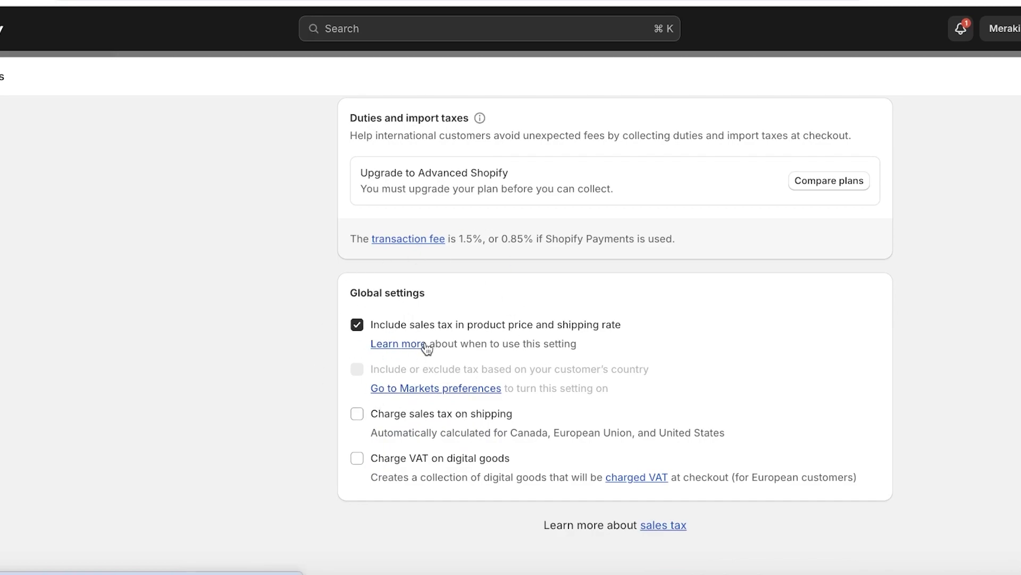
scroll(416, 367, down, 1)
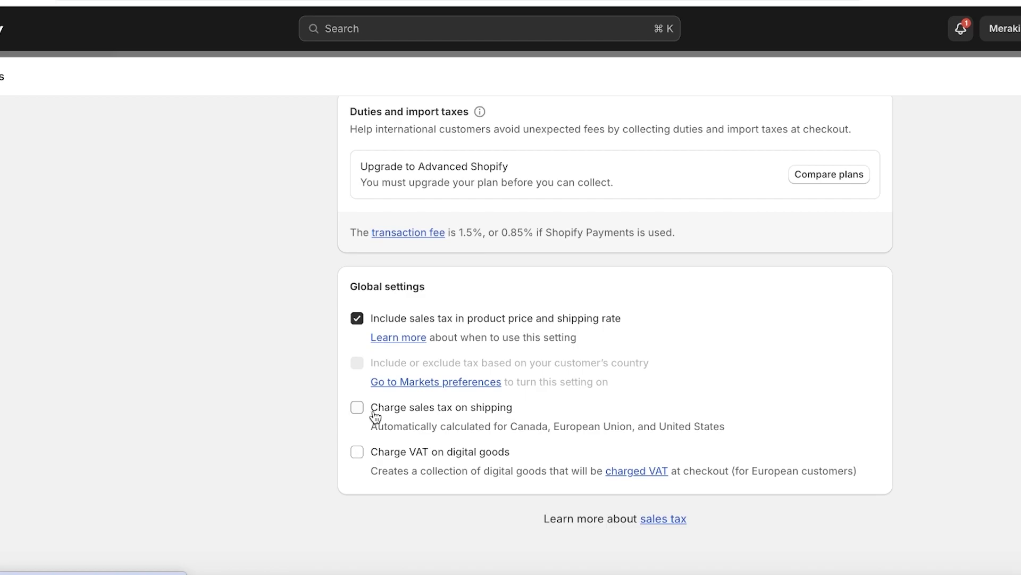
scroll(376, 419, down, 1)
scroll(364, 388, up, 20)
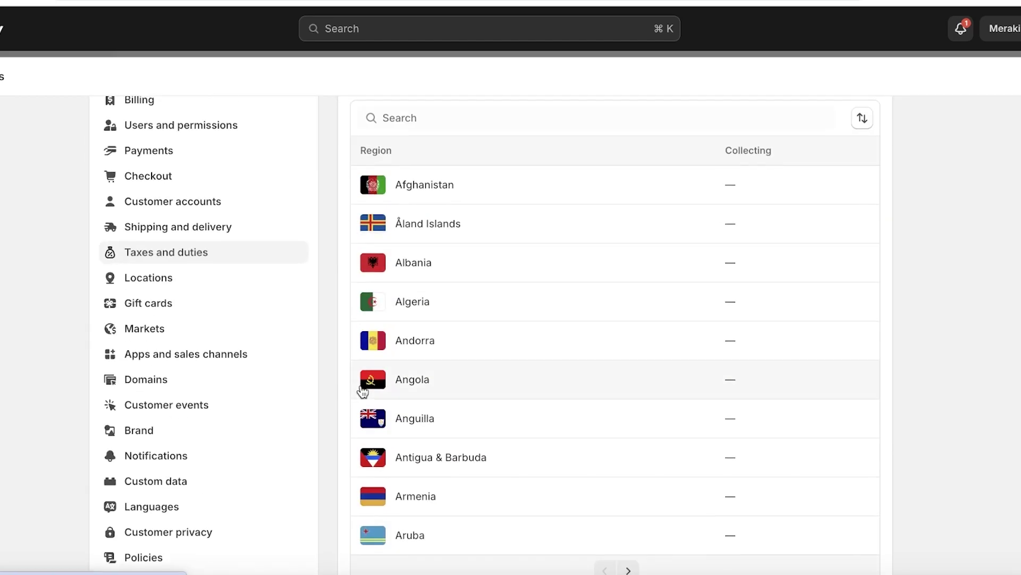
scroll(675, 269, up, 3)
scroll(507, 224, down, 10)
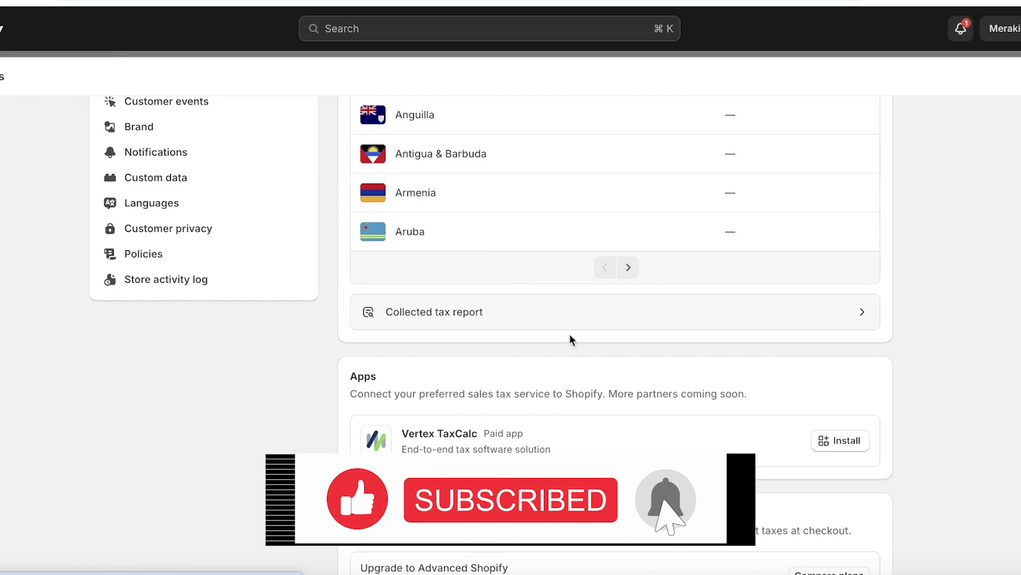
scroll(646, 414, up, 5)
scroll(646, 414, down, 10)
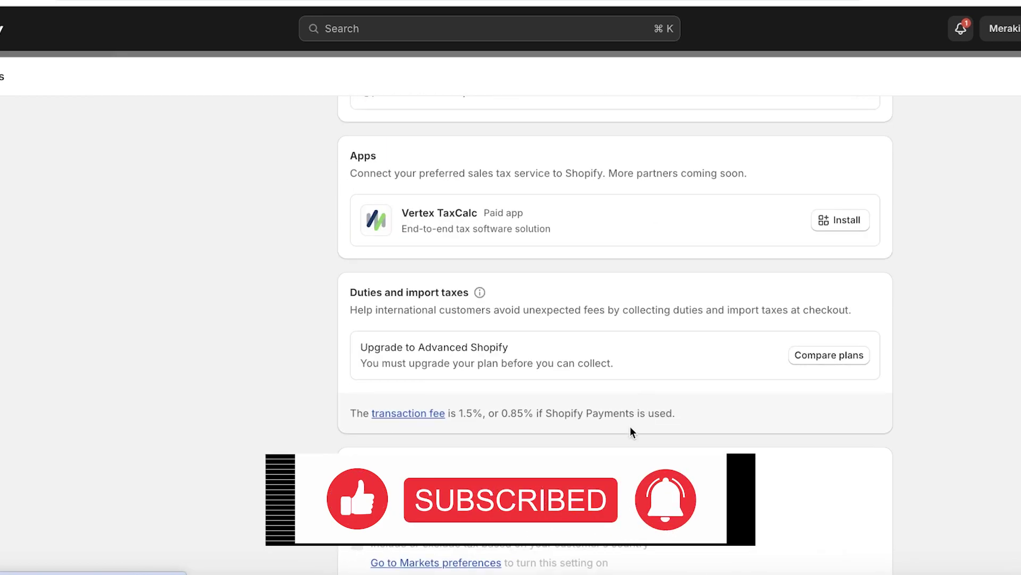
scroll(624, 424, up, 15)
scroll(623, 428, down, 11)
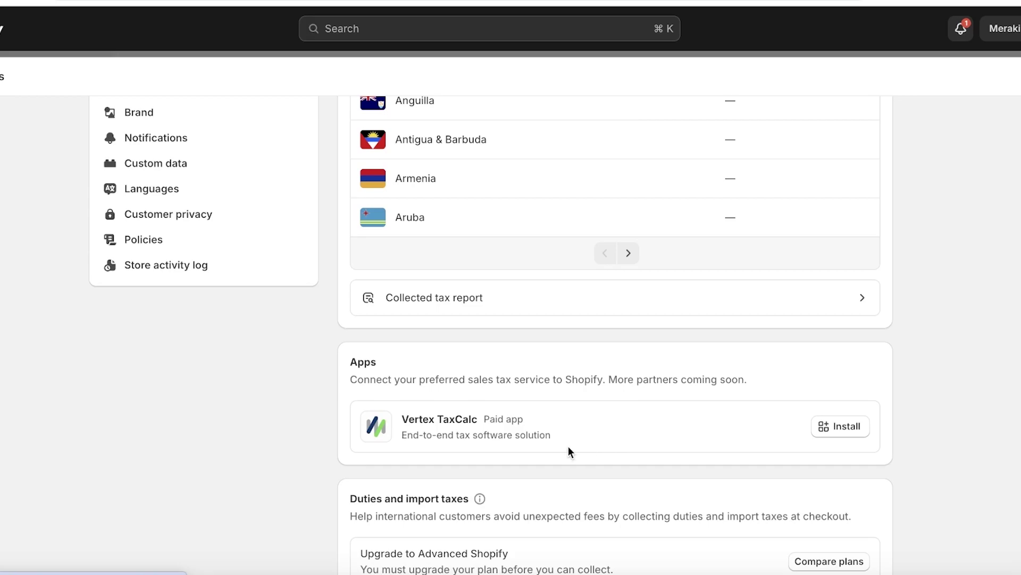
scroll(568, 451, up, 11)
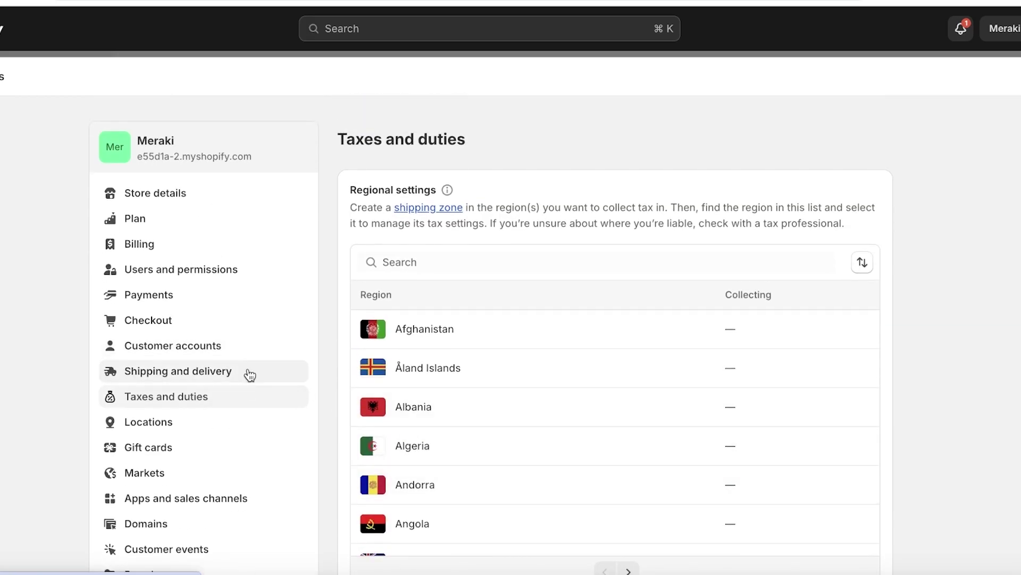
- Deactivate the (for testing) Bogus Gateway in Payments and begin Shopify Payments activation
click(174, 296)
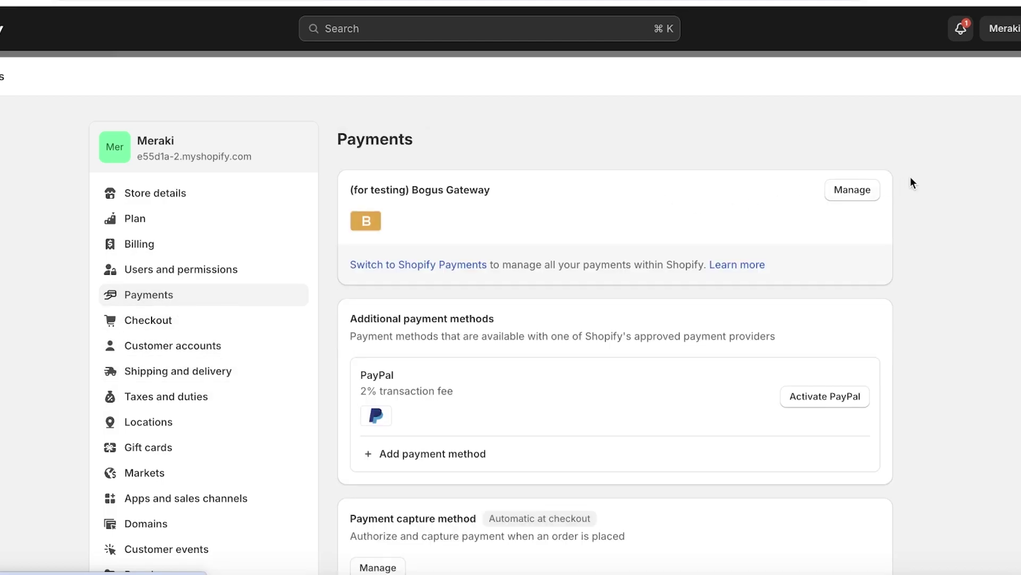
click(864, 197)
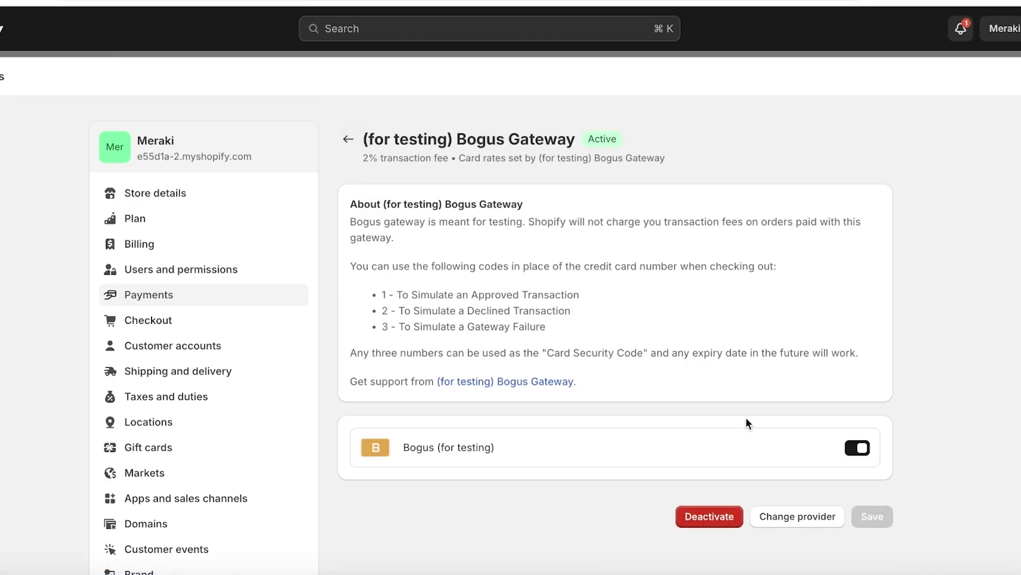
click(715, 516)
click(689, 345)
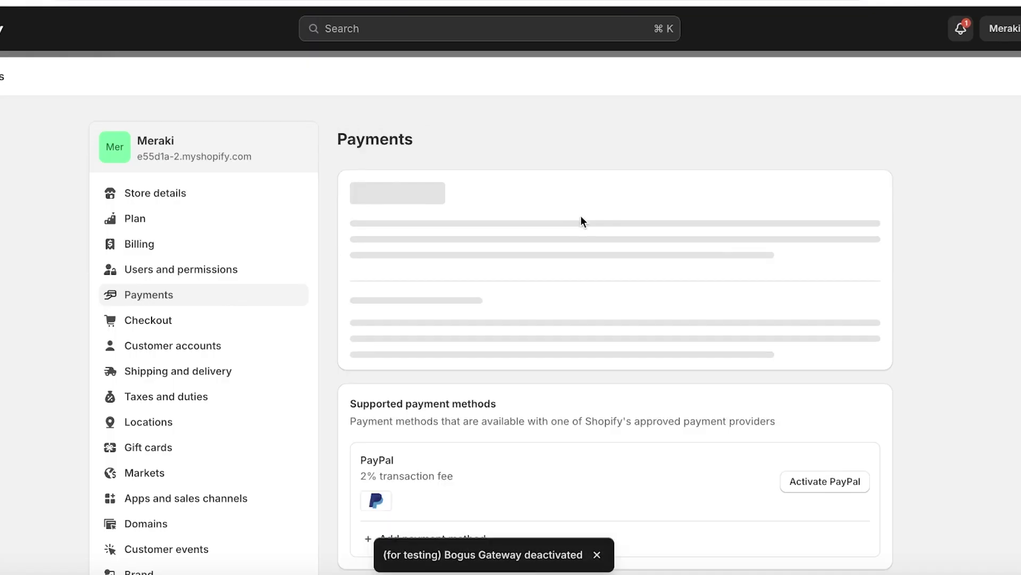
scroll(581, 220, down, 1)
click(414, 316)
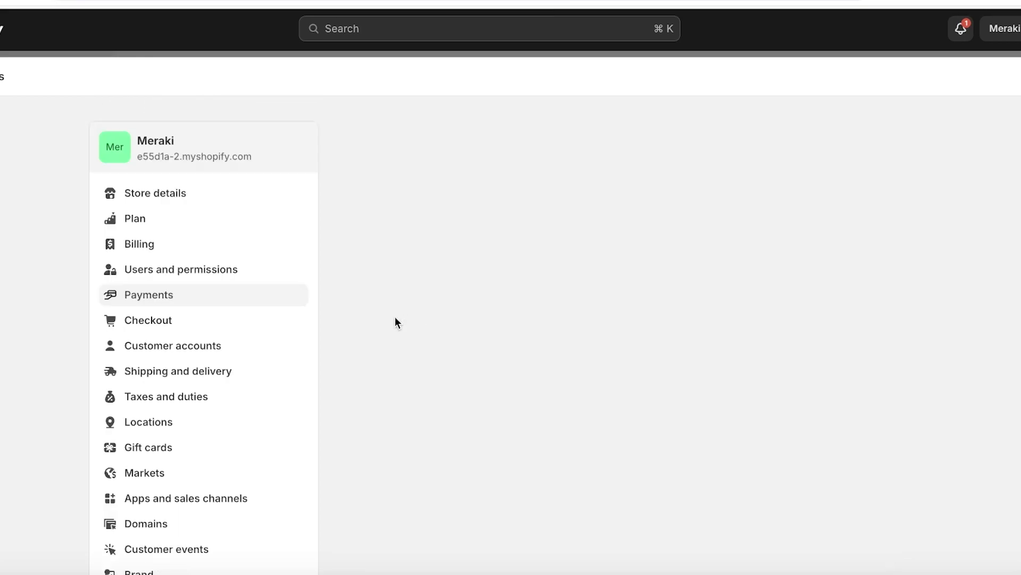
- Pick Individual/sole proprietorship as business type, scan the remaining form, and return to Payments
click(448, 289)
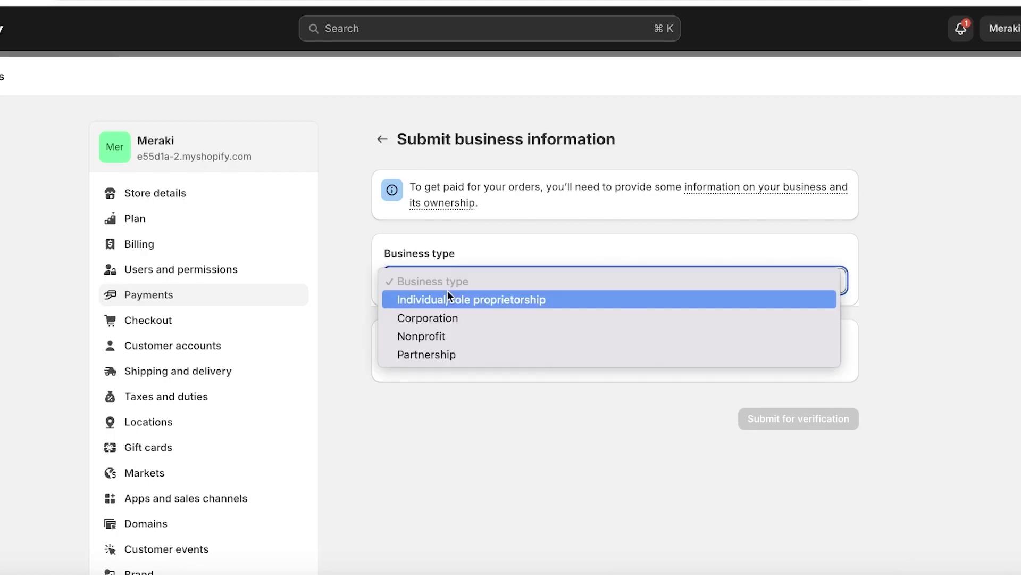
click(501, 297)
scroll(805, 442, down, 4)
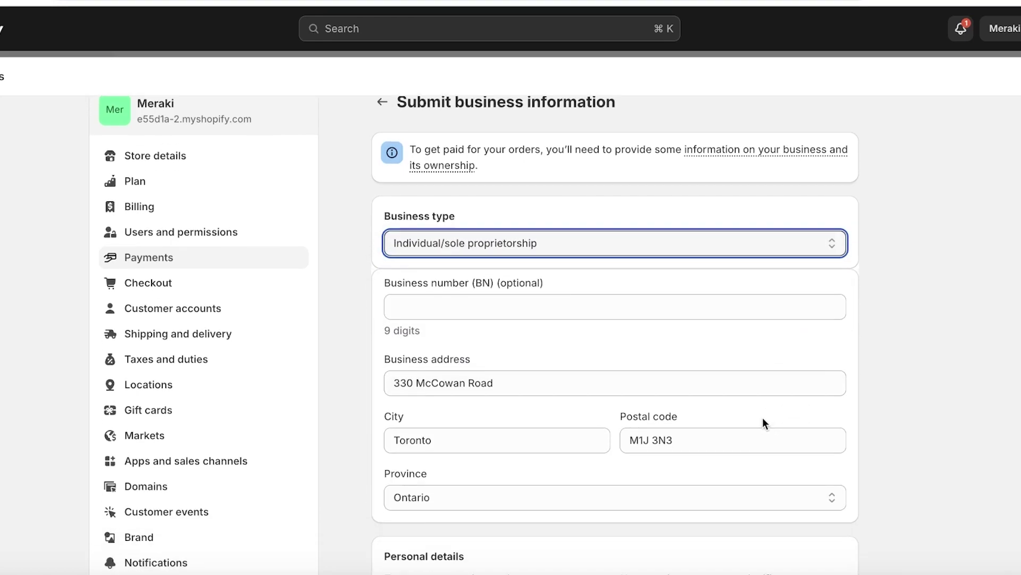
scroll(591, 314, down, 10)
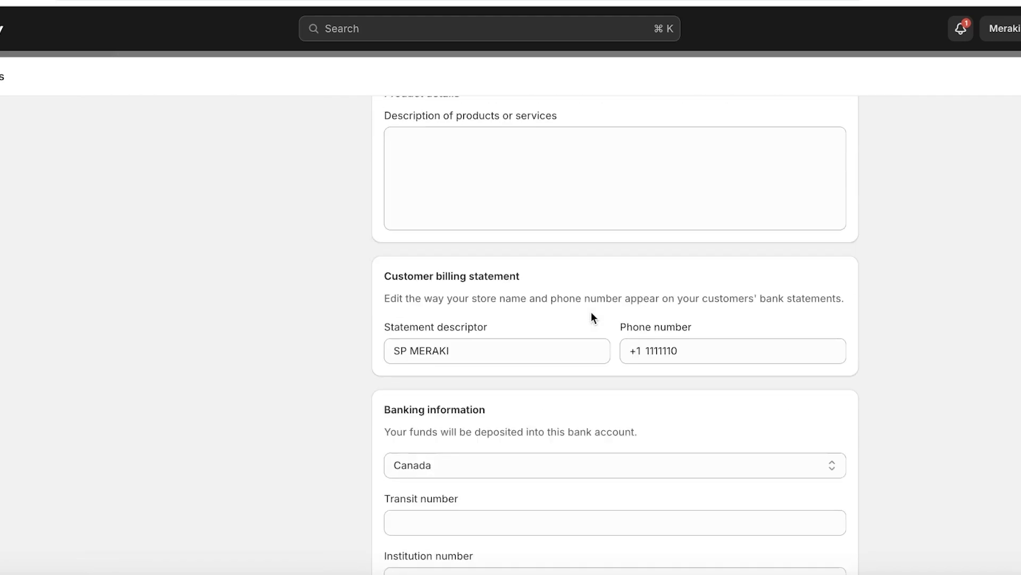
scroll(589, 321, up, 6)
scroll(452, 290, down, 7)
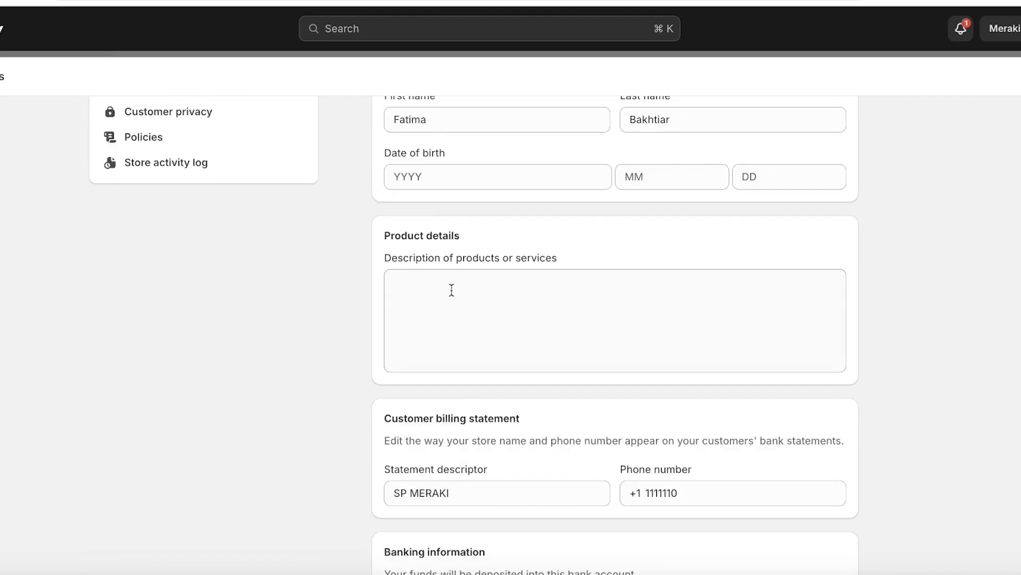
scroll(612, 242, down, 3)
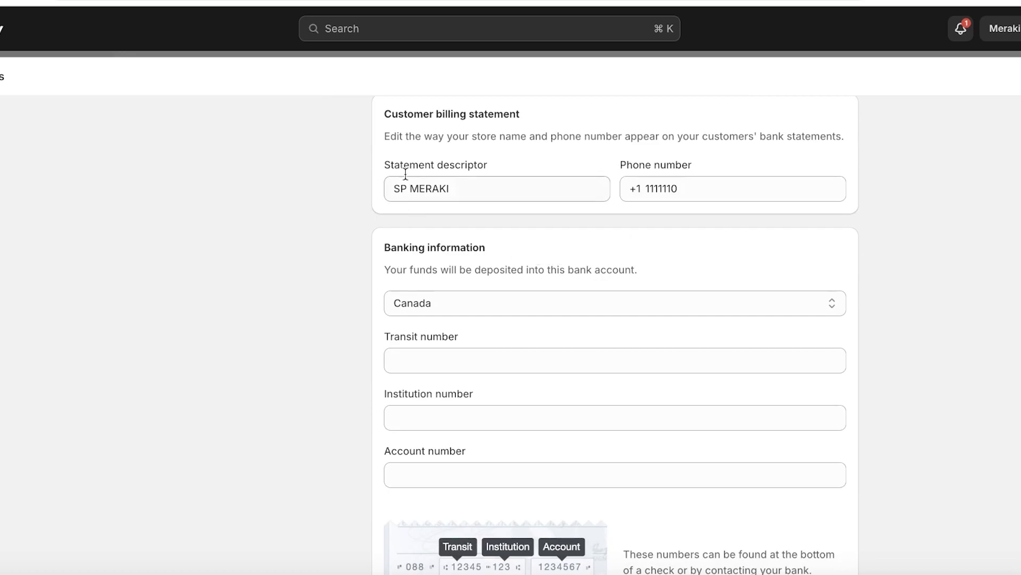
scroll(486, 210, down, 1)
scroll(526, 250, down, 5)
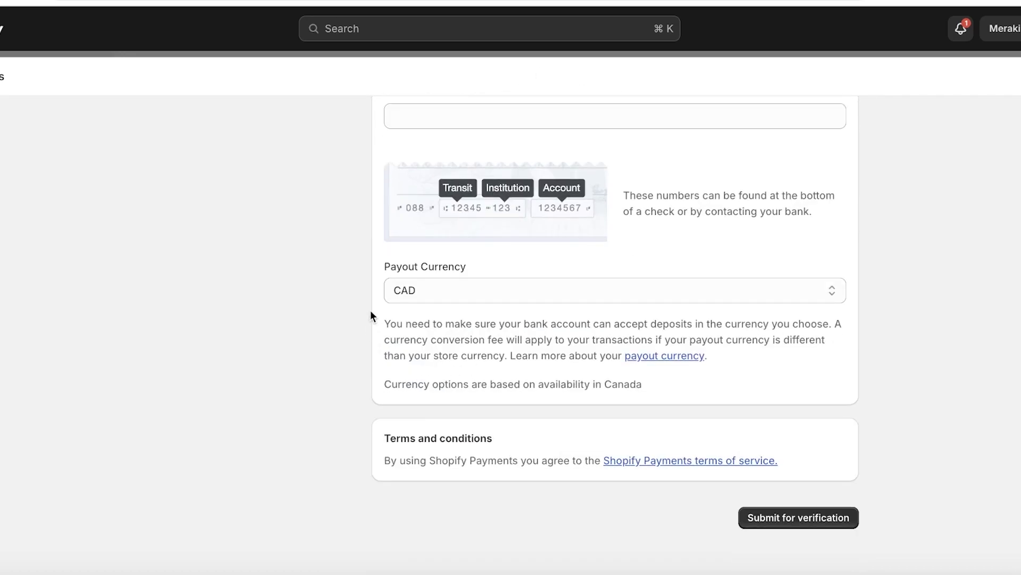
scroll(367, 298, up, 6)
scroll(404, 186, down, 6)
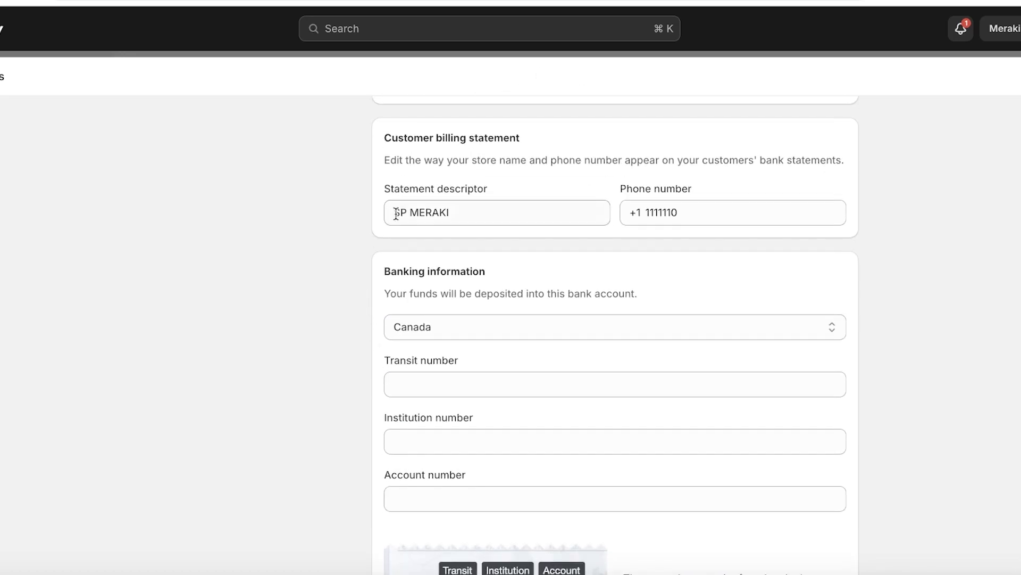
scroll(394, 216, up, 15)
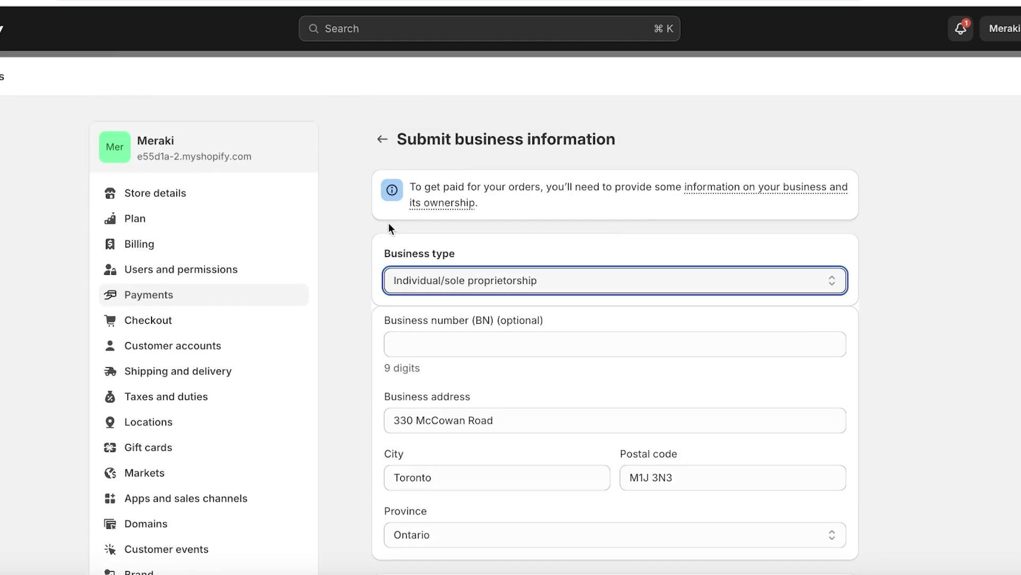
click(382, 137)
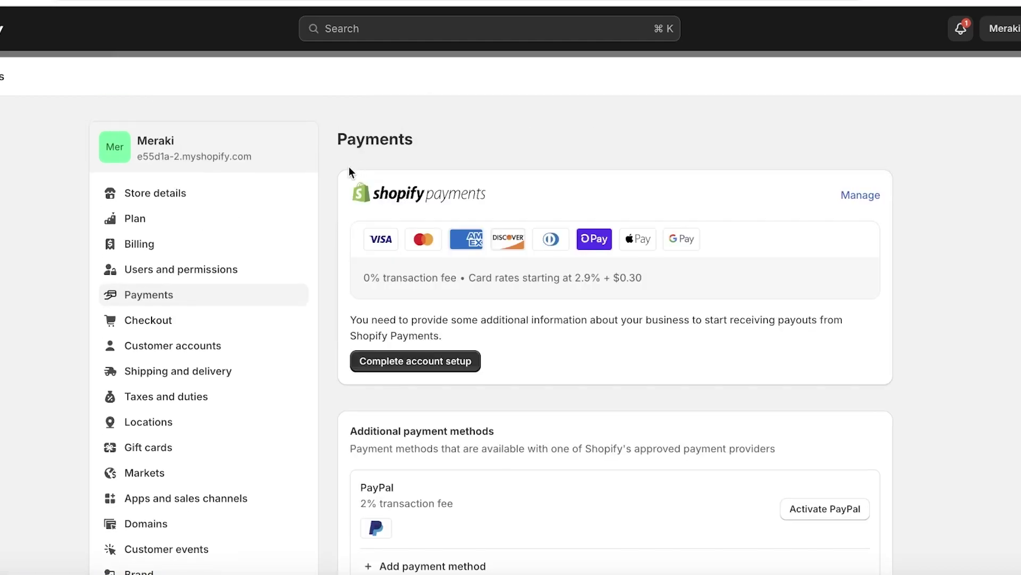
scroll(336, 287, down, 3)
scroll(335, 297, up, 3)
scroll(564, 183, down, 8)
scroll(567, 186, up, 7)
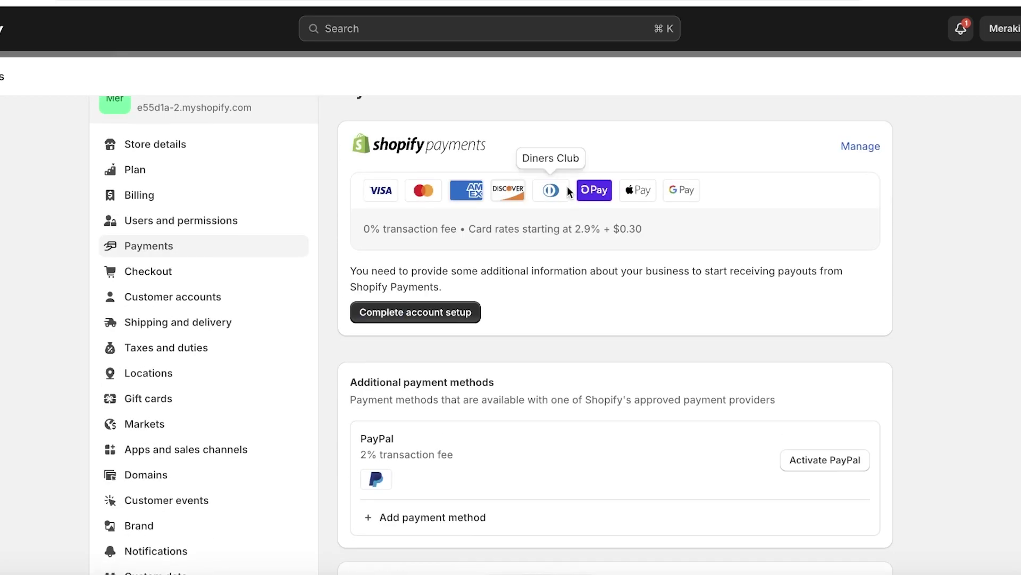
scroll(532, 345, down, 1)
scroll(442, 495, down, 2)
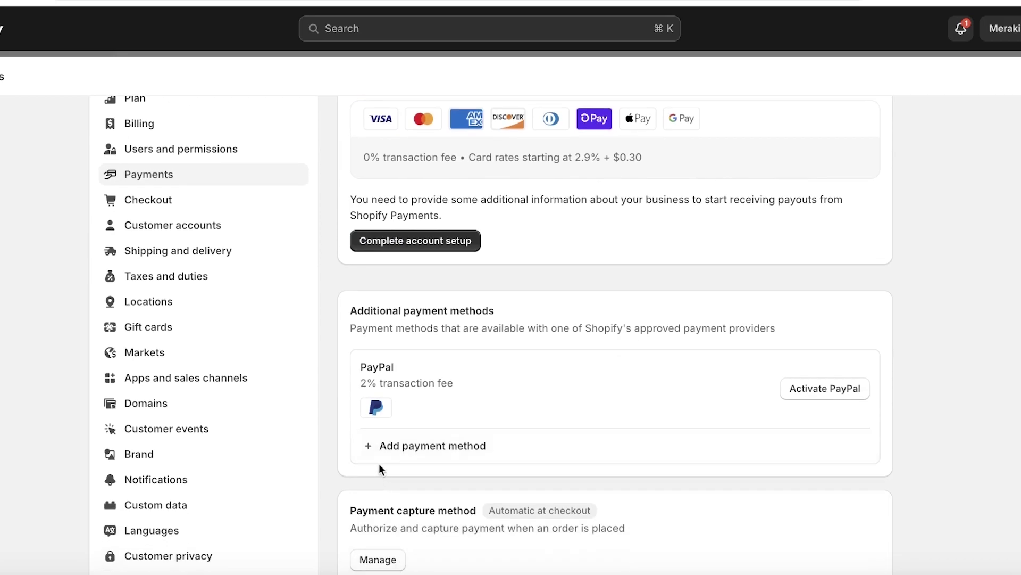
scroll(372, 298, down, 1)
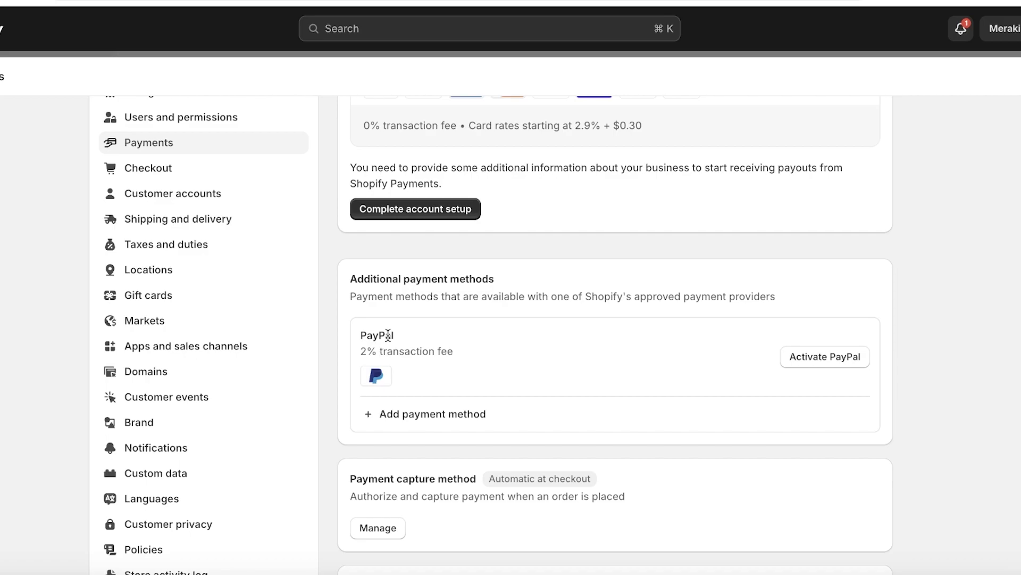
- Activate PayPal Express Checkout and return to Payments, where PayPal now shows a 0% transaction fee
click(821, 356)
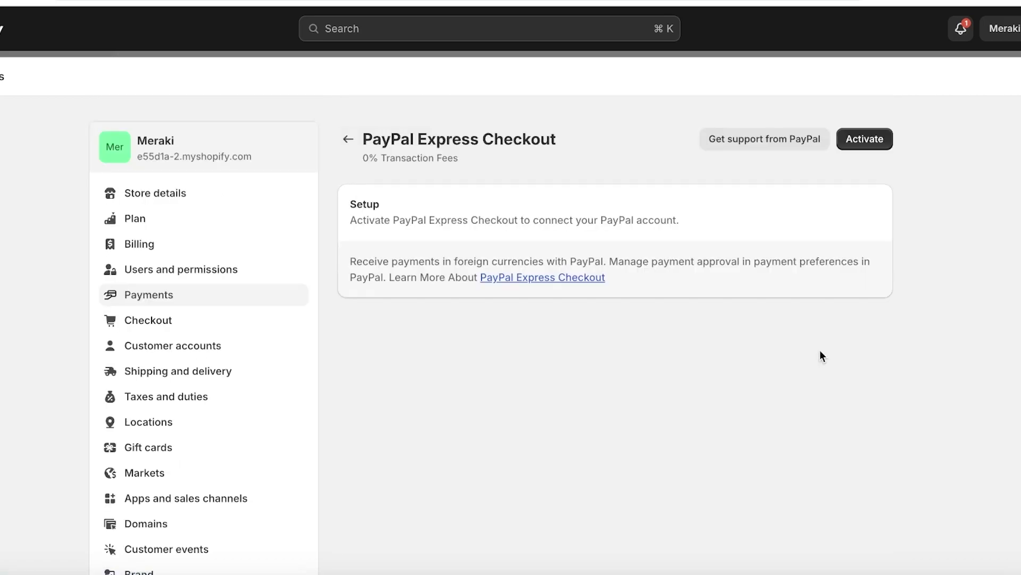
click(862, 143)
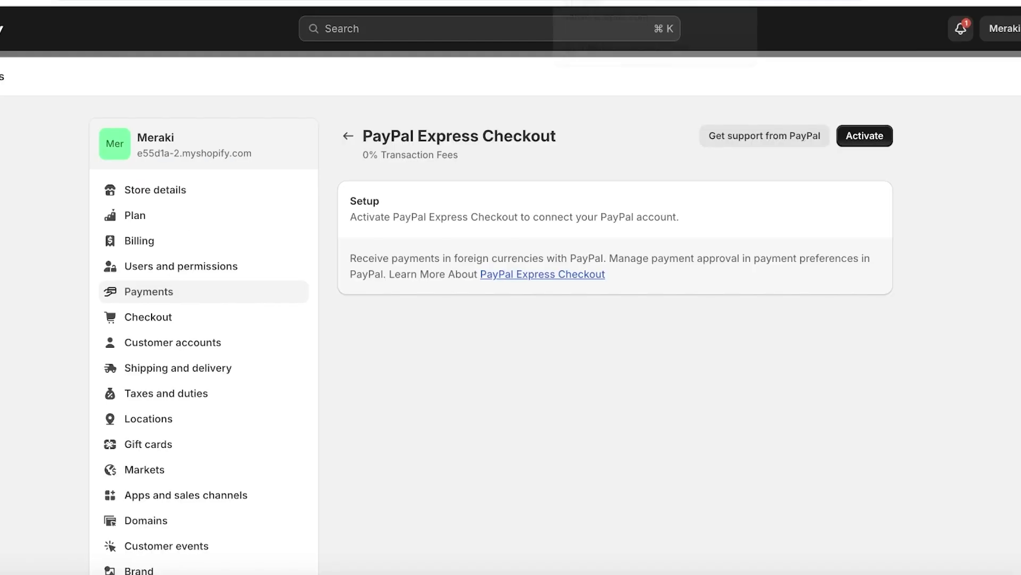
click(348, 136)
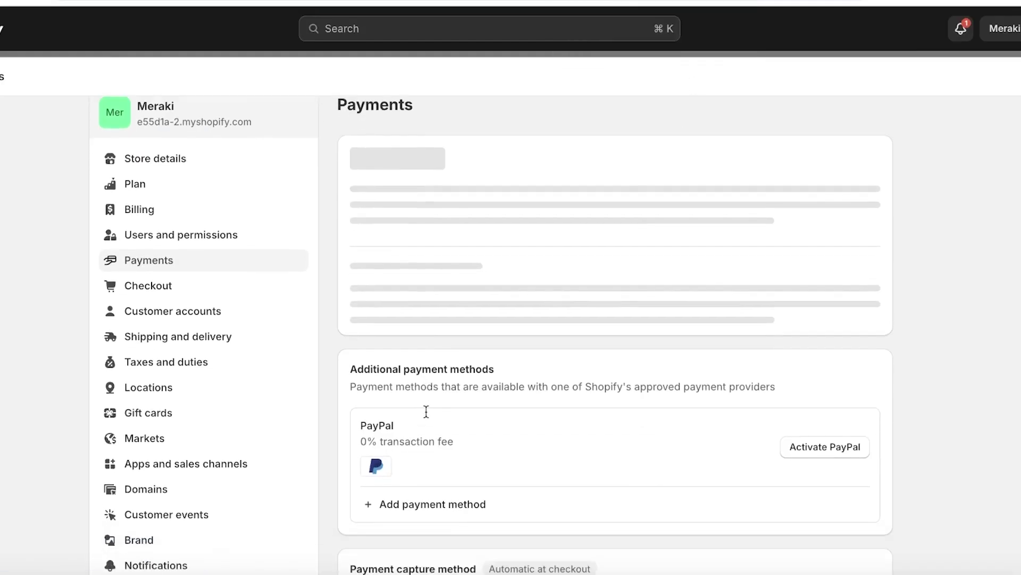
- Open Add payment method and search providers by name for 'klara'
scroll(426, 412, down, 2)
click(418, 425)
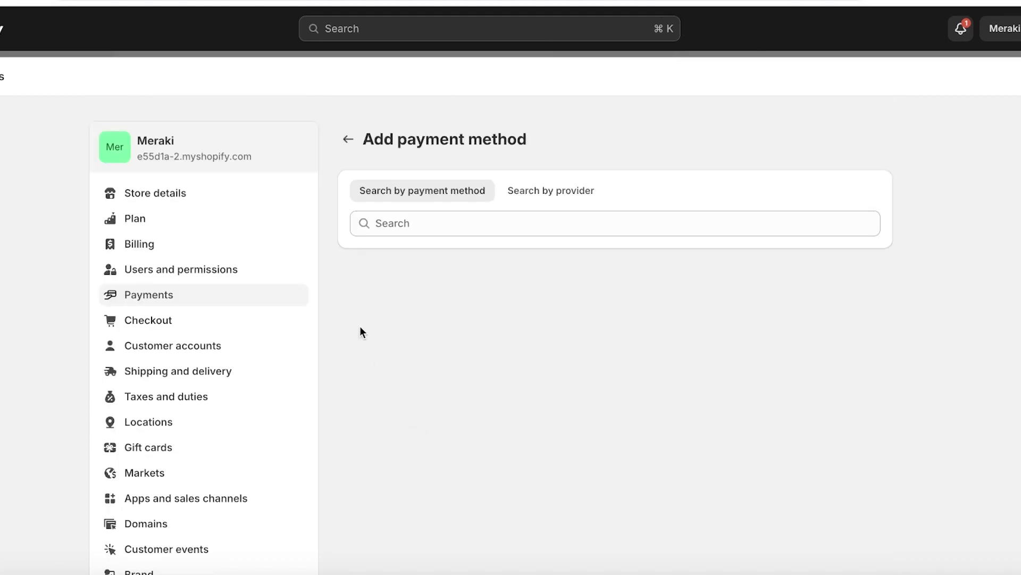
click(531, 195)
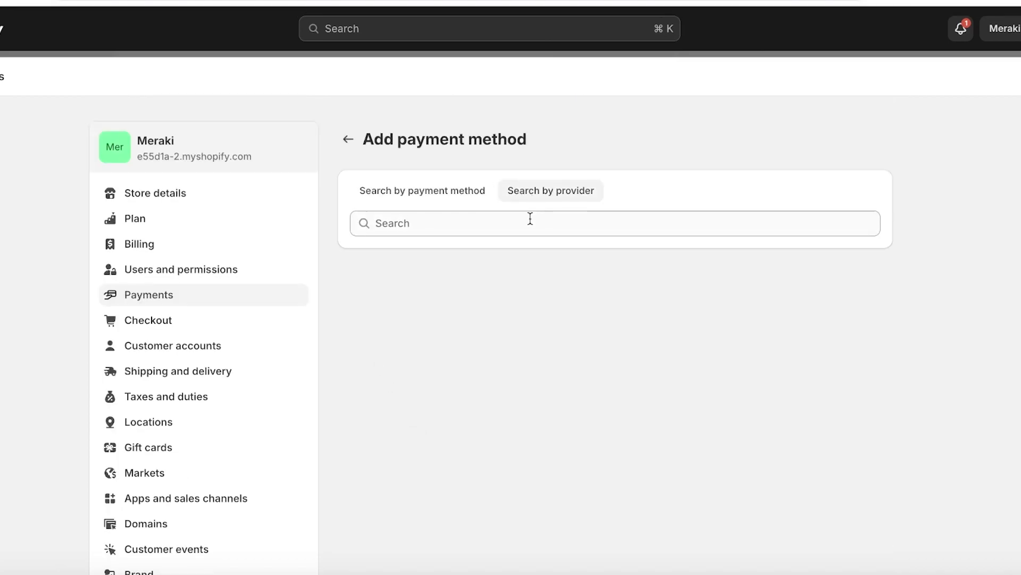
click(531, 220)
text(klara)
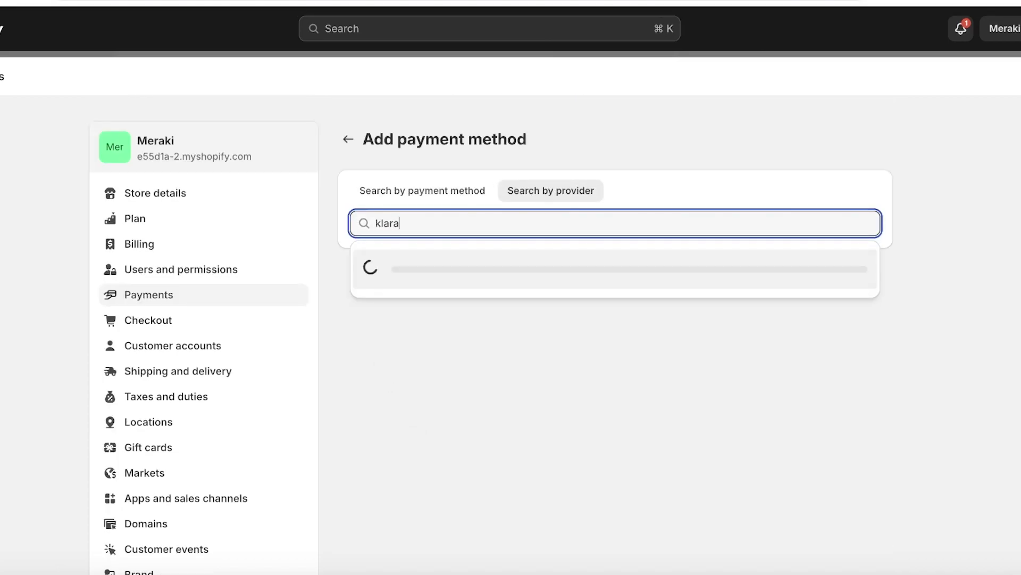
- Search by payment method for 'kla', filter to Klarna, and review the seven matching providers
click(430, 194)
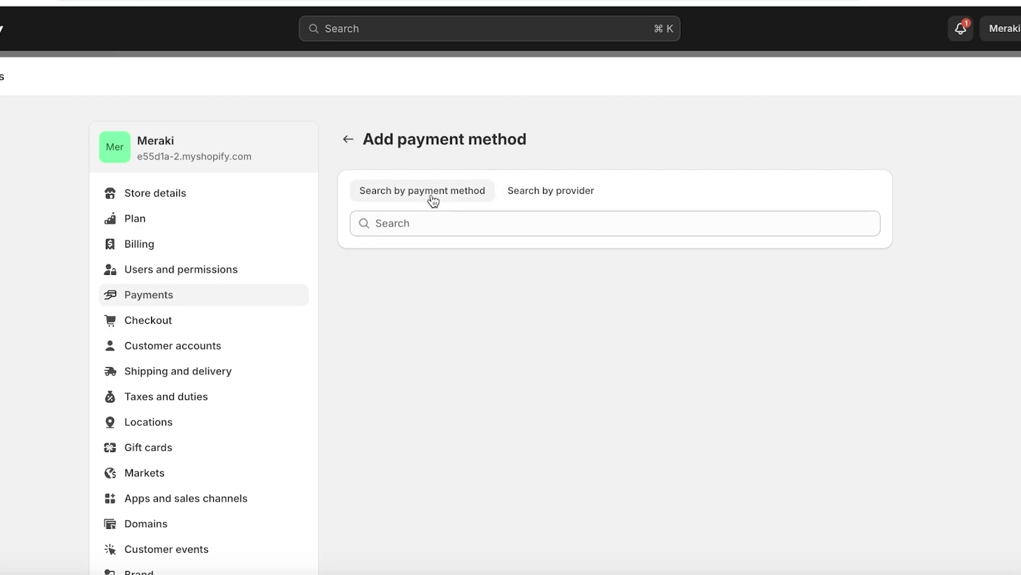
click(436, 218)
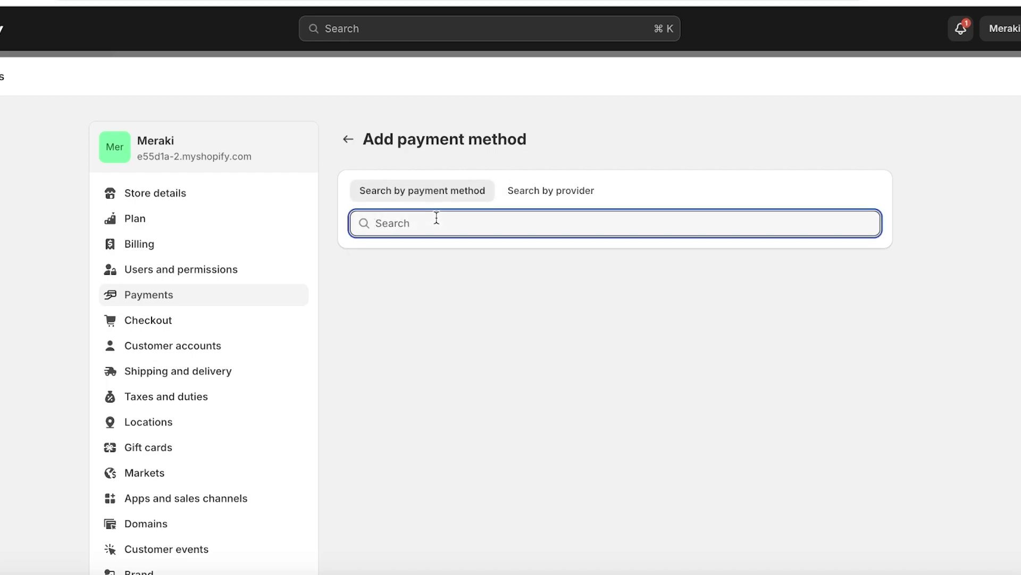
text(kla)
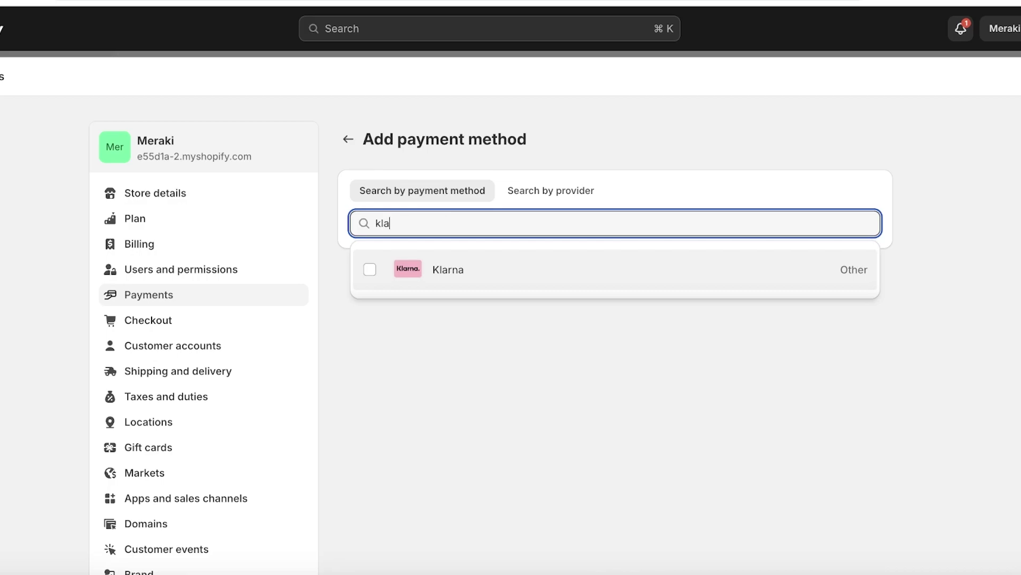
click(426, 264)
scroll(326, 299, down, 2)
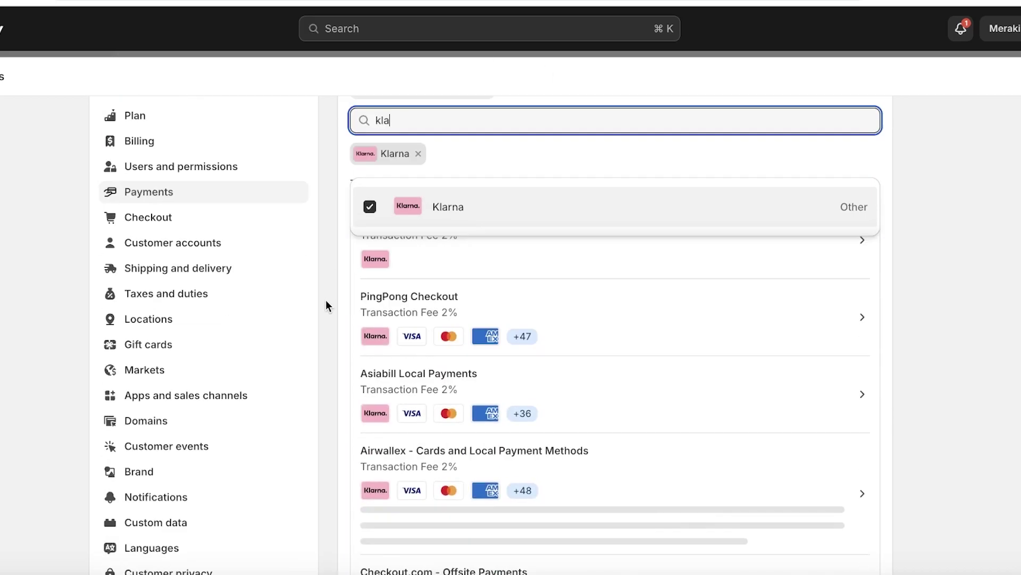
scroll(326, 300, down, 3)
scroll(446, 327, down, 3)
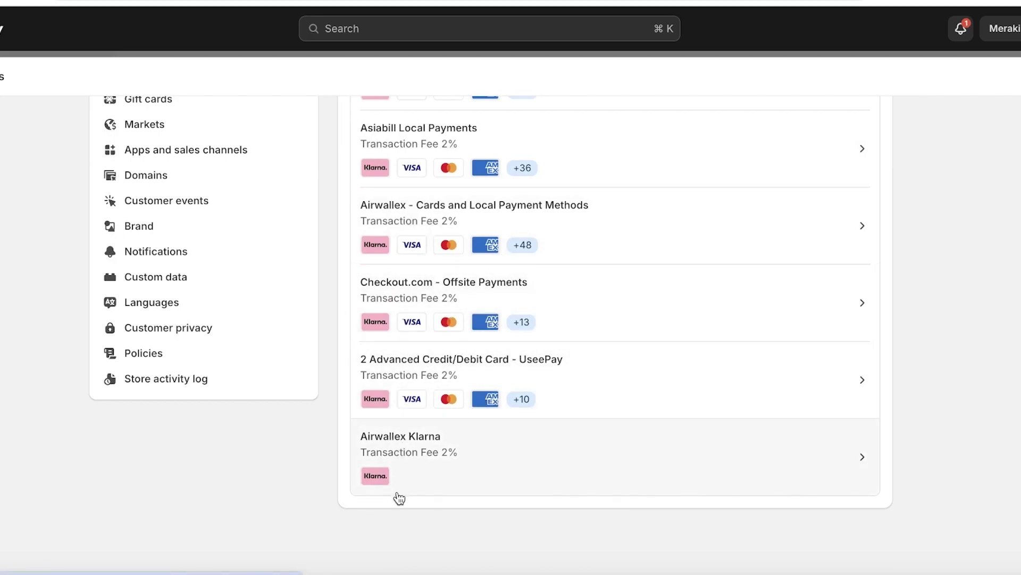
scroll(395, 381, up, 1)
scroll(396, 319, up, 3)
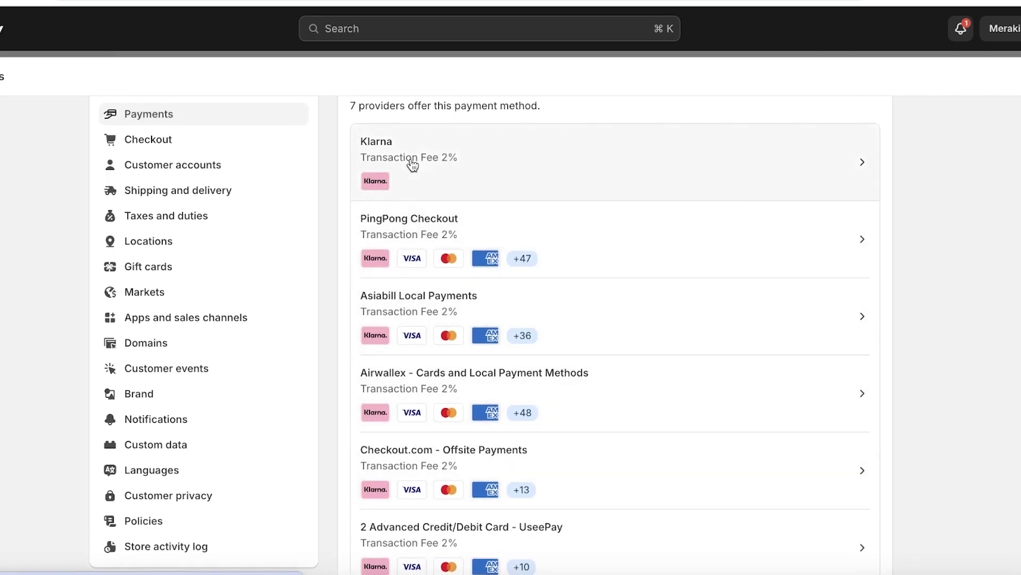
scroll(532, 250, up, 4)
scroll(540, 273, down, 4)
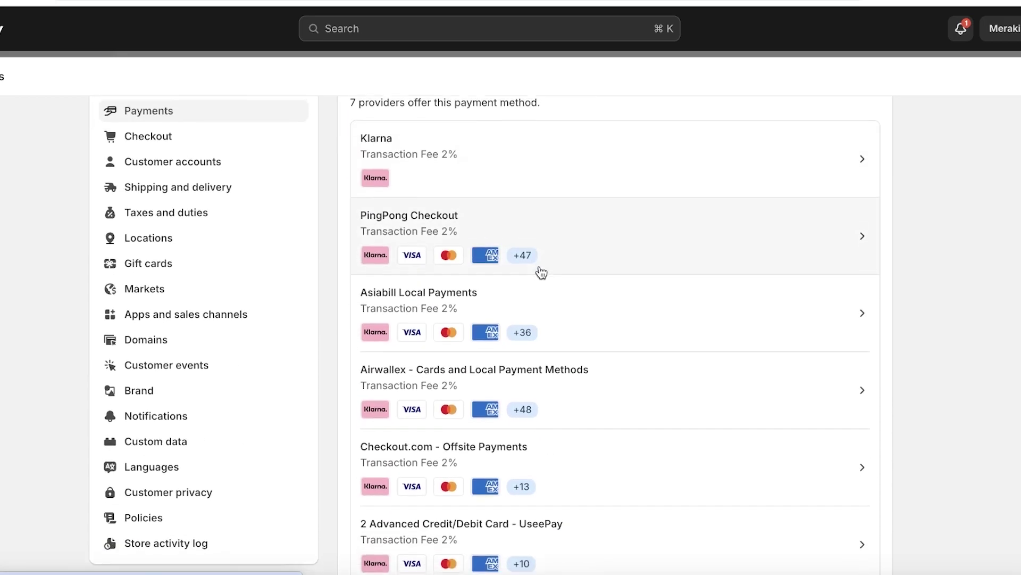
scroll(542, 272, up, 1)
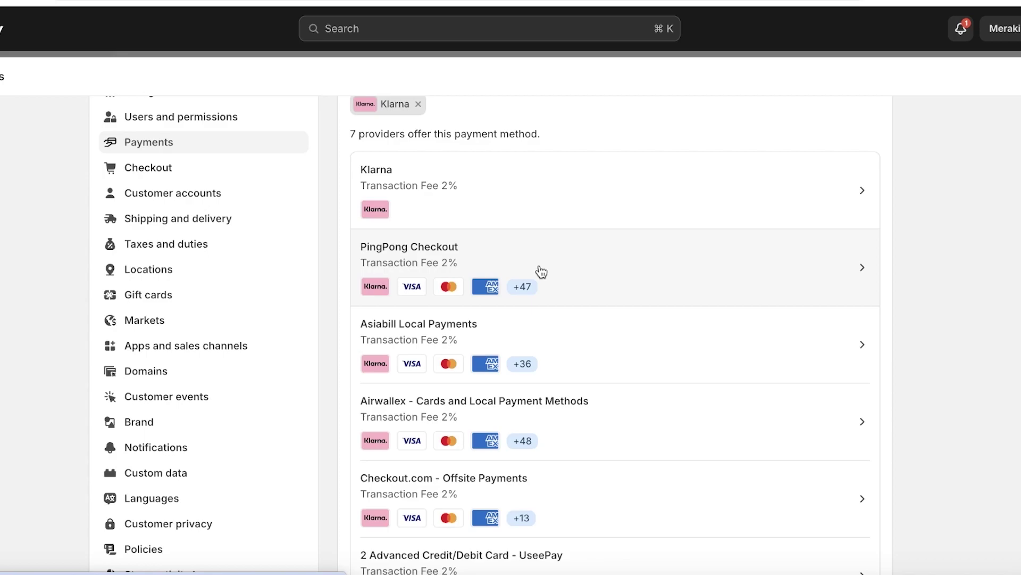
scroll(542, 272, up, 3)
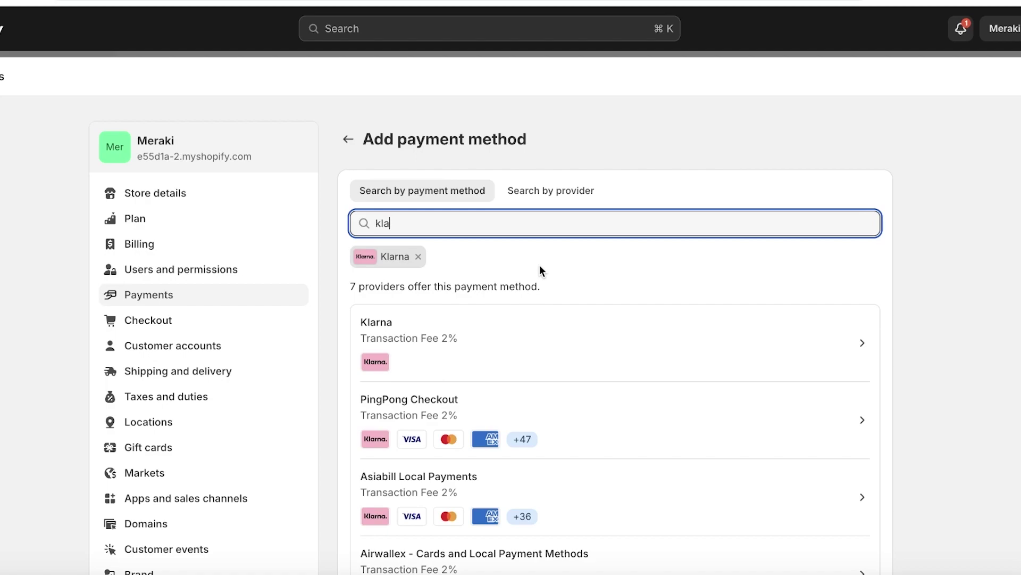
- Replace the Klarna filter with a Visa payment-method filter and browse the results
click(418, 257)
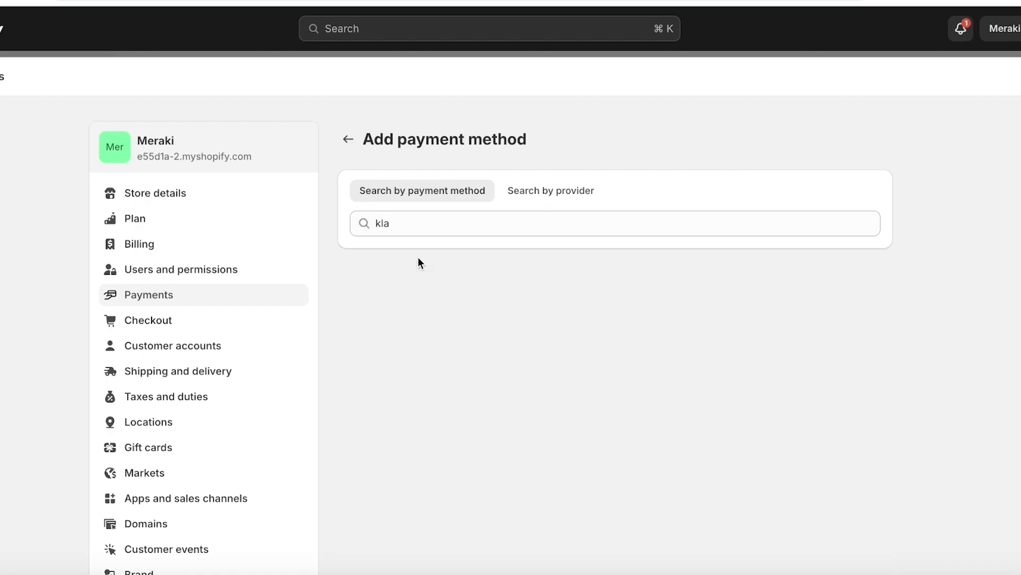
double_click(422, 221)
click(422, 221)
key(BackSpace)
key(BackSpace)
key(BackSpace)
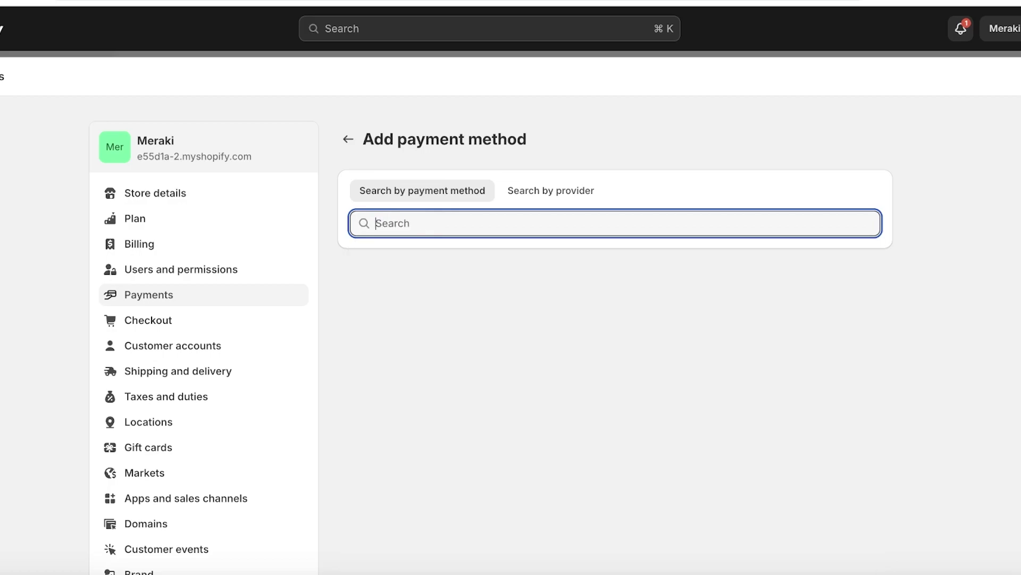
text(visa)
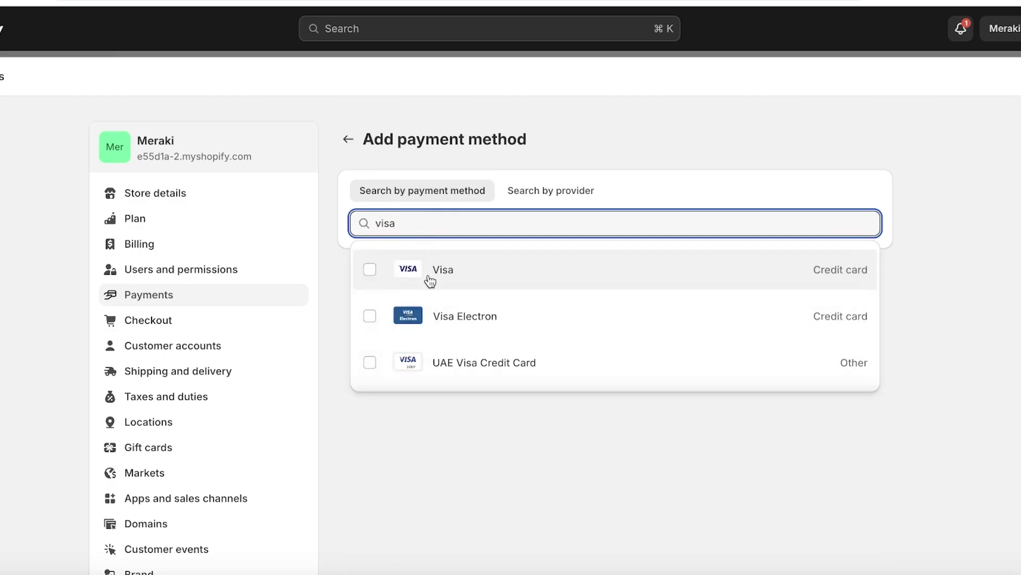
click(430, 280)
scroll(559, 298, down, 15)
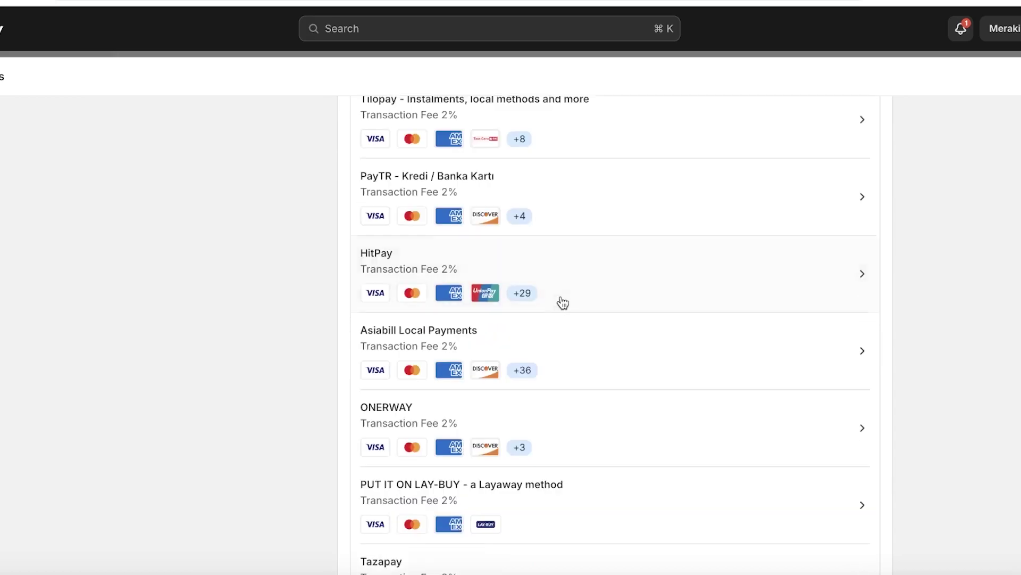
scroll(563, 304, down, 20)
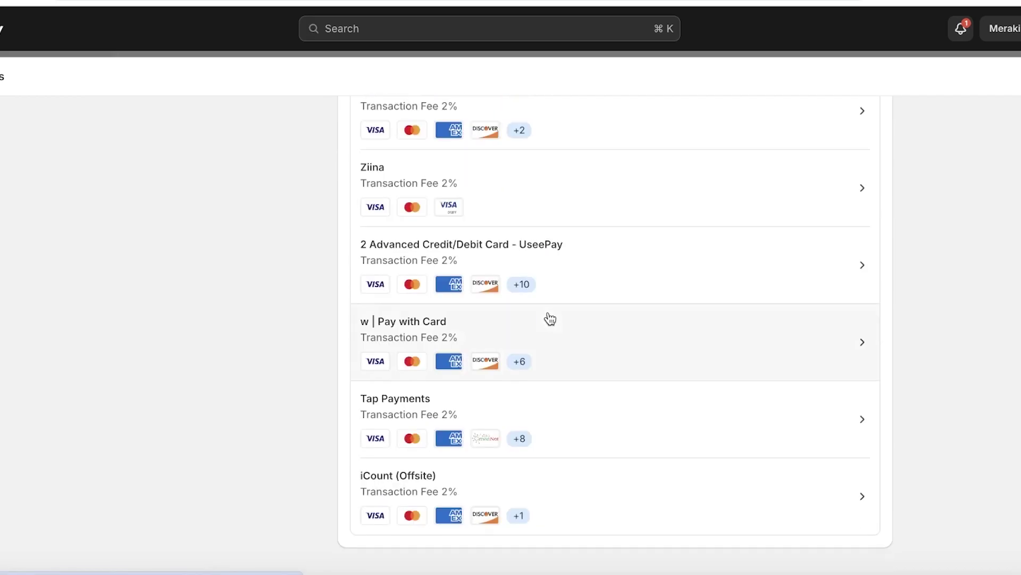
scroll(479, 404, up, 3)
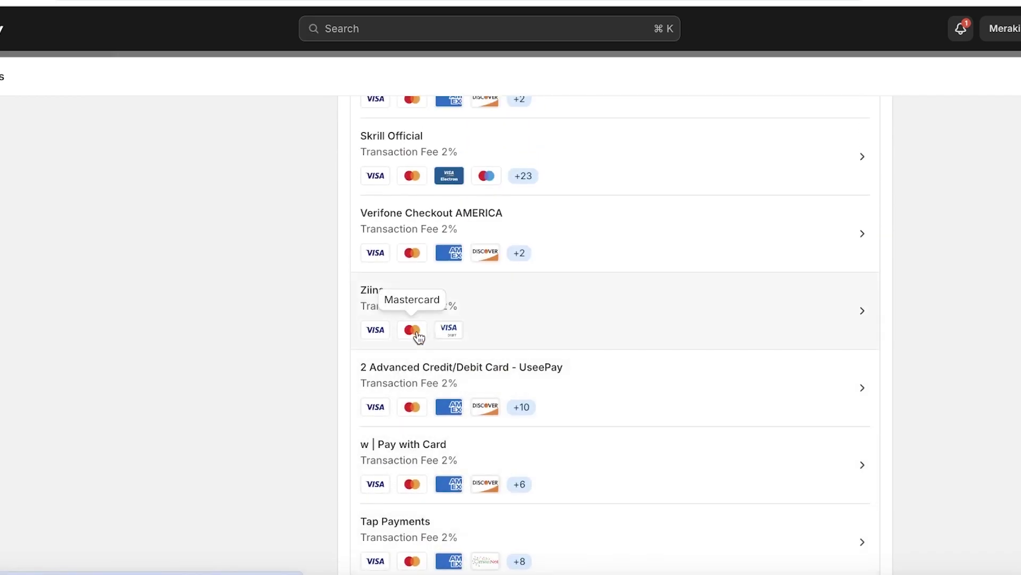
scroll(468, 308, up, 10)
scroll(520, 280, up, 15)
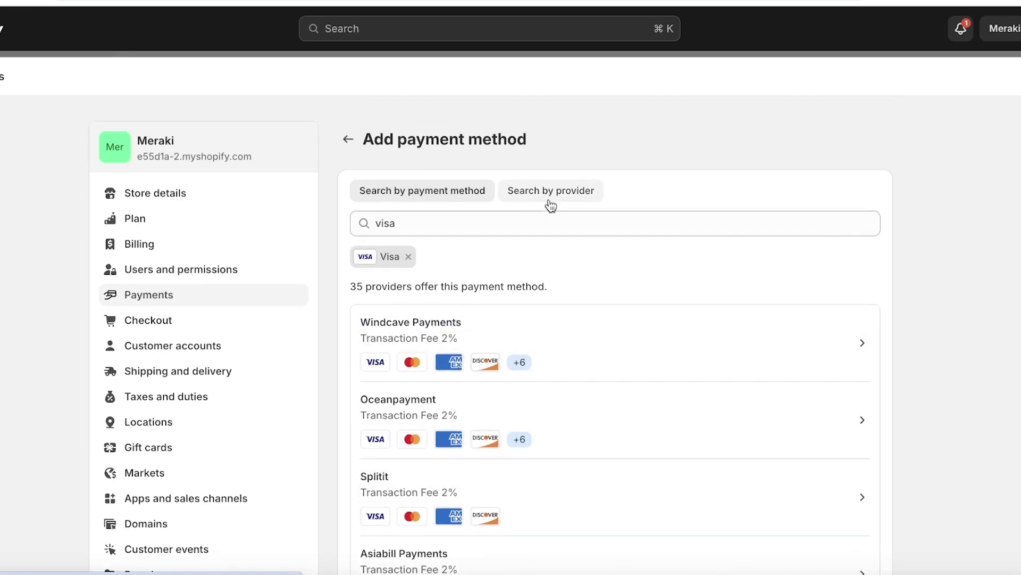
- Add Klarna as a second payment-method filter alongside Visa
click(500, 224)
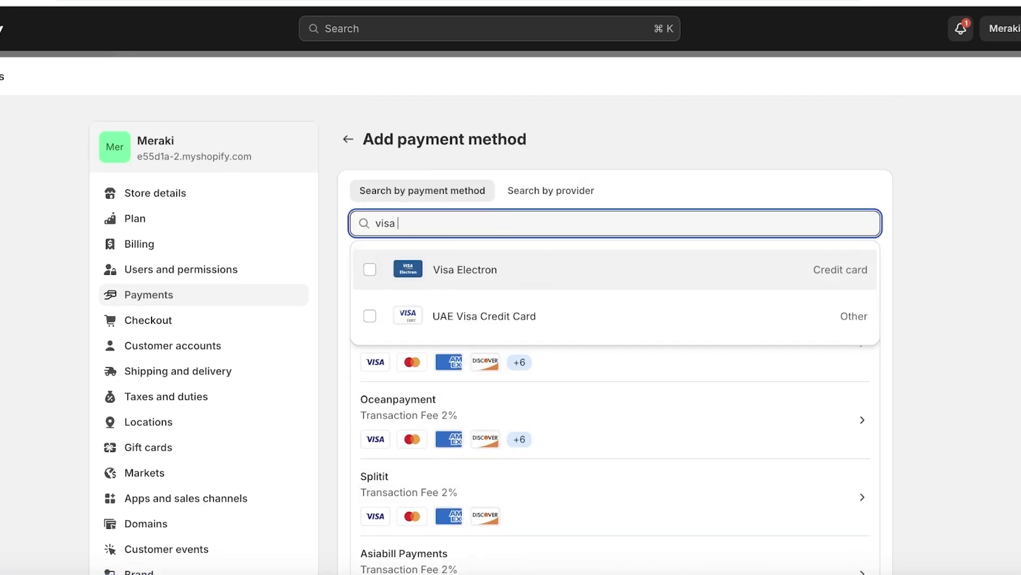
key(BackSpace)
text(de)
key(BackSpace)
key(BackSpace)
key(BackSpace)
key(BackSpace)
key(BackSpace)
key(BackSpace)
key(BackSpace)
text(klarna)
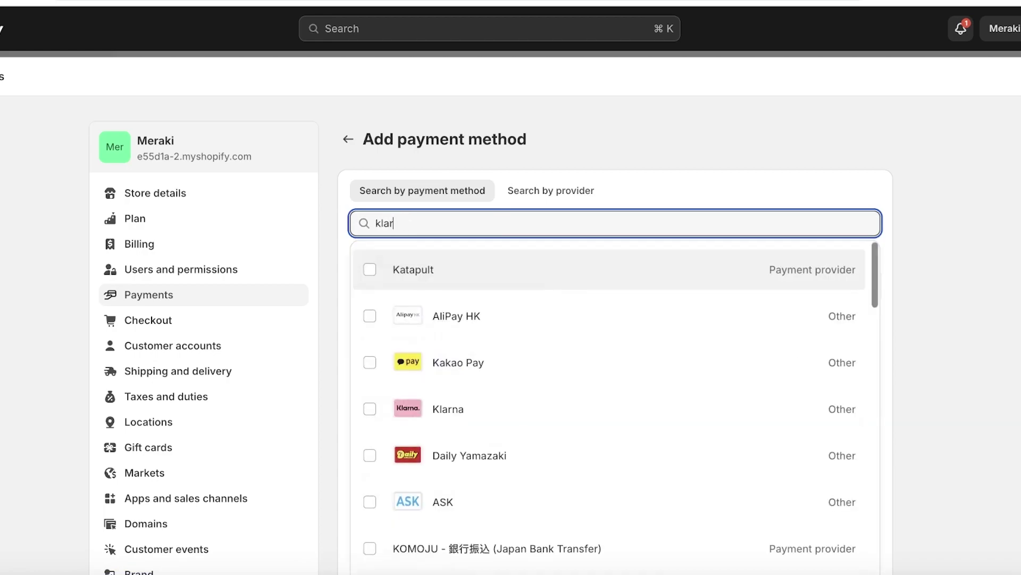
click(430, 278)
click(989, 246)
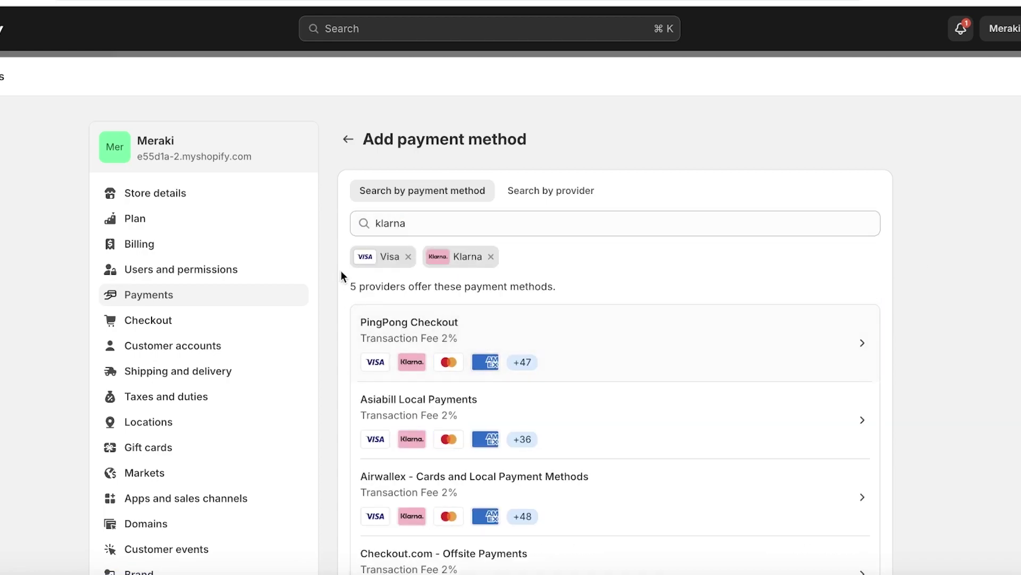
scroll(481, 299, down, 4)
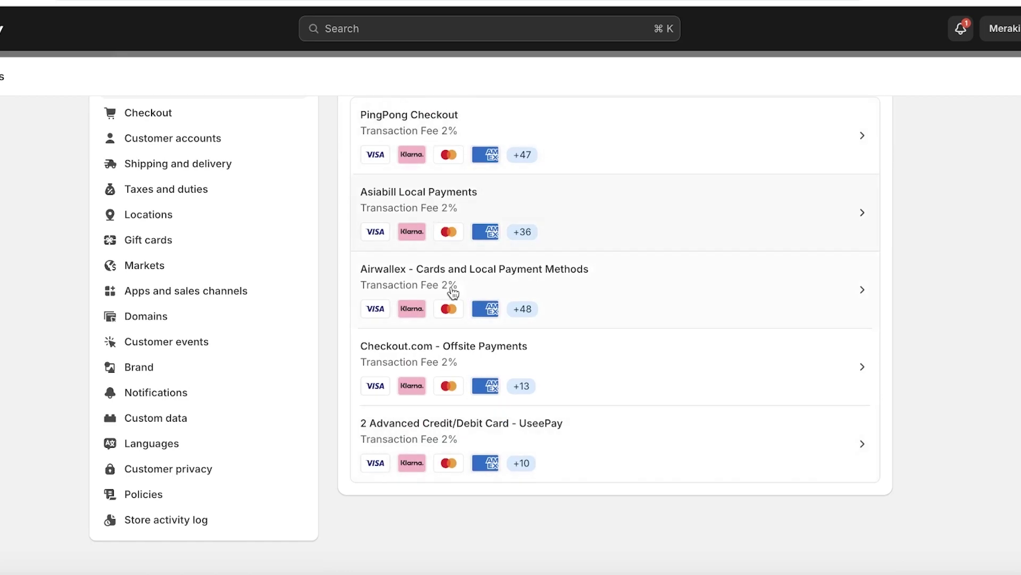
scroll(448, 285, up, 4)
- Search 'american' and add American Express to the payment-method filters
click(486, 221)
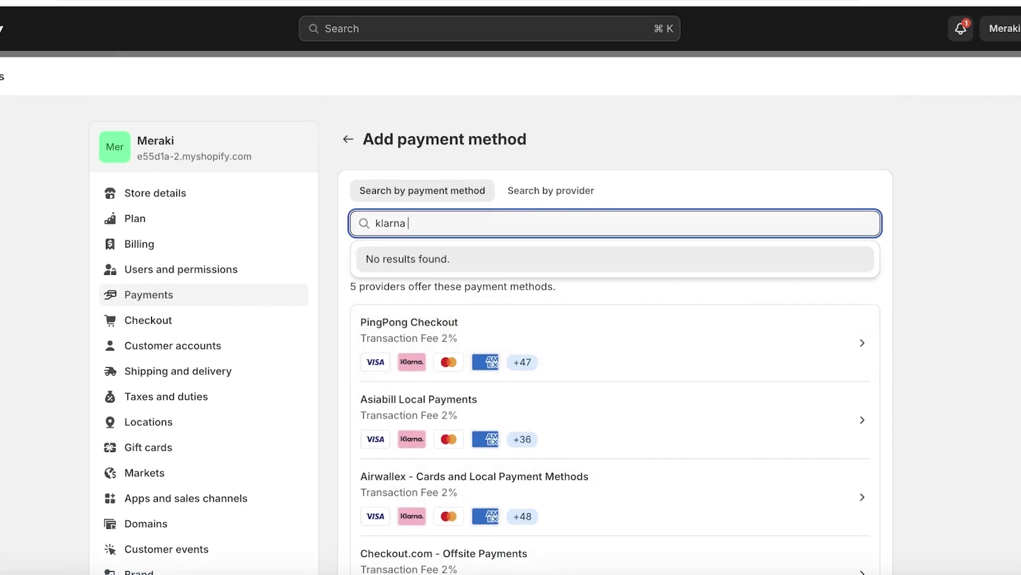
key(BackSpace)
key(BackSpace)
key(BackSpace)
key(BackSpace)
key(BackSpace)
key(BackSpace)
key(BackSpace)
text(american)
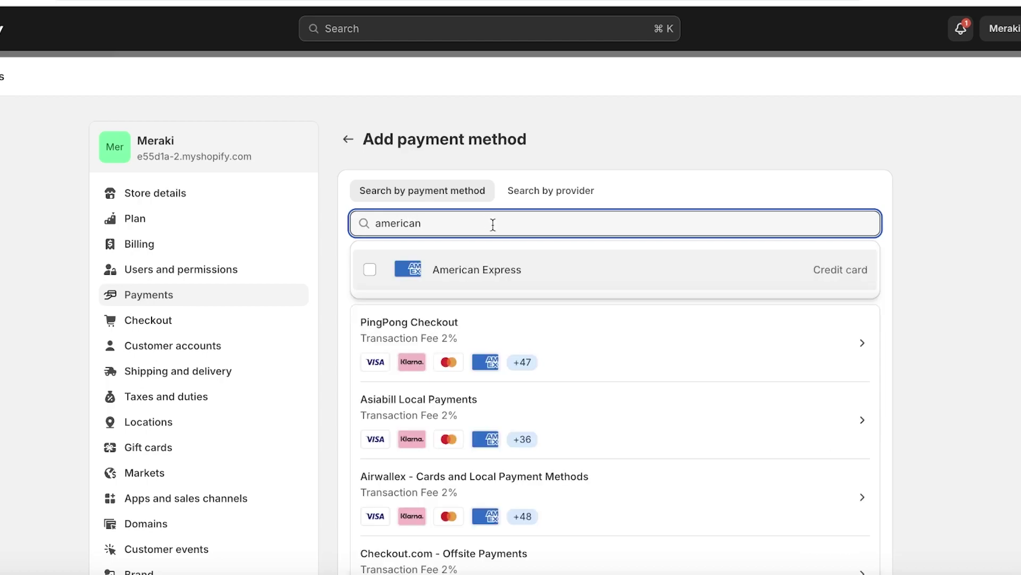
click(370, 269)
scroll(880, 269, down, 4)
scroll(958, 222, down, 4)
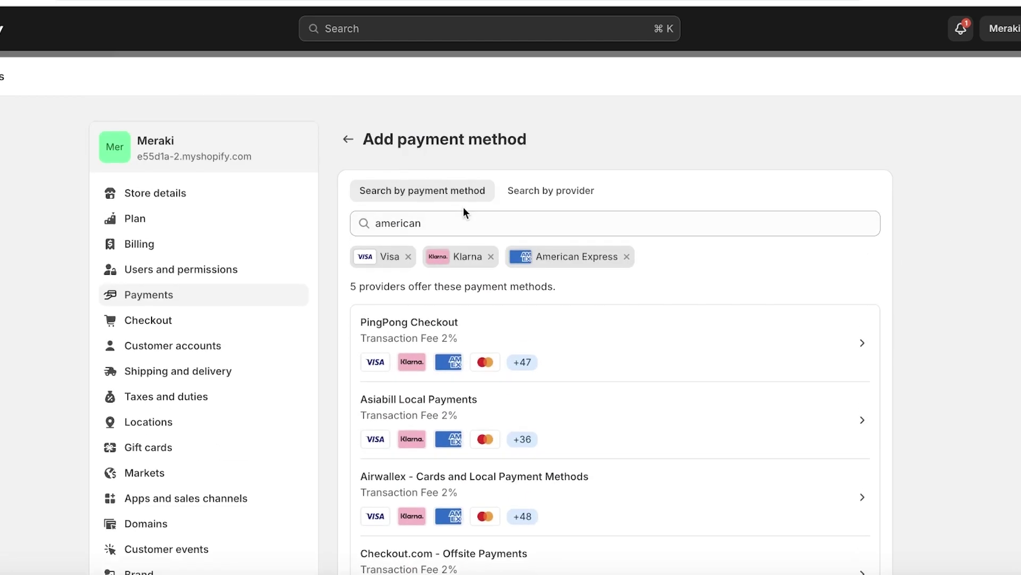
- Add Afterpay as the fourth filter, leaving only UseePay in the results
click(514, 216)
key(super+a)
key(BackSpace)
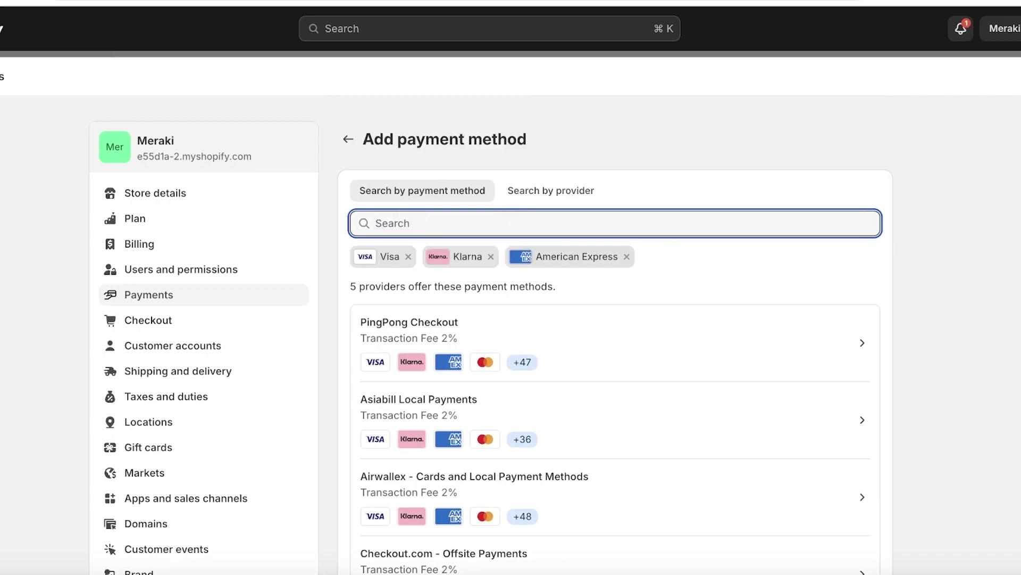
text(a)
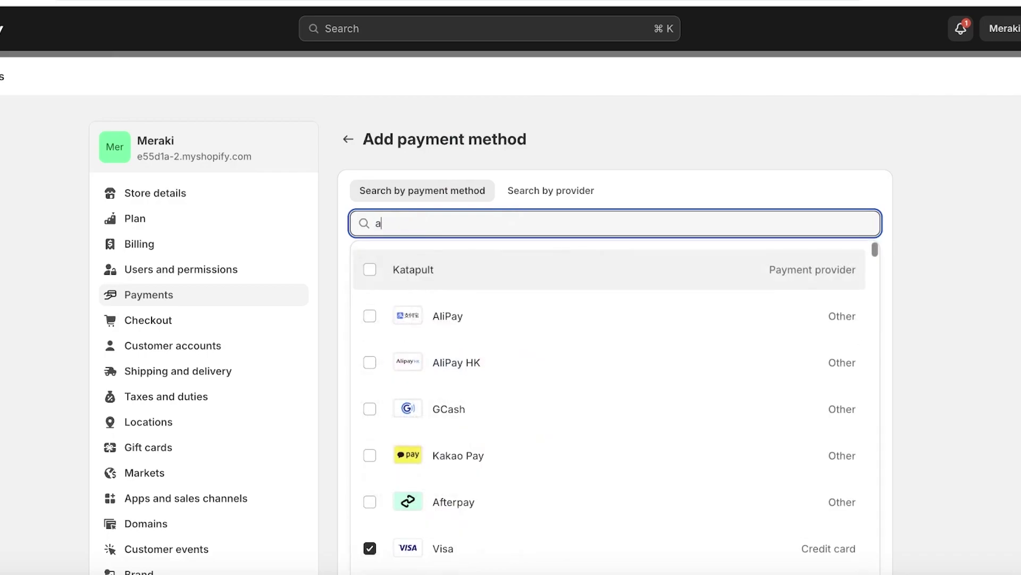
click(370, 502)
click(963, 227)
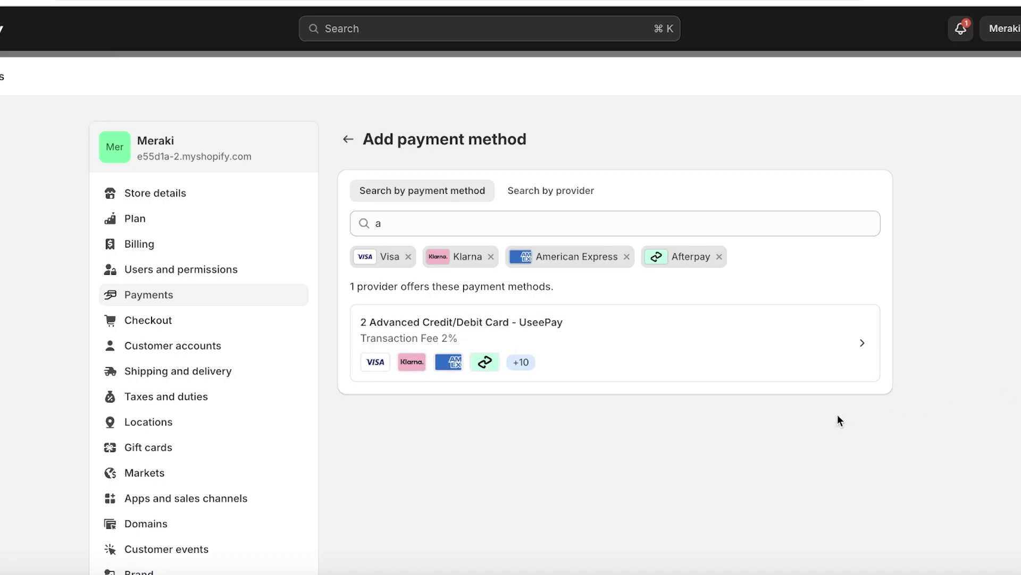
- Review UseePay's install page, then return to Add payment method without installing
click(802, 338)
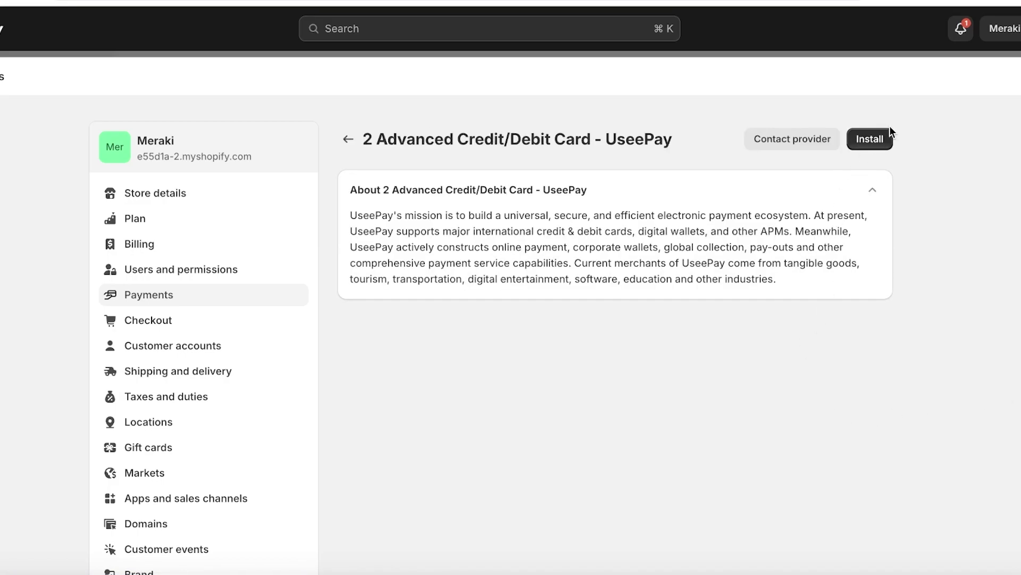
click(884, 139)
click(348, 139)
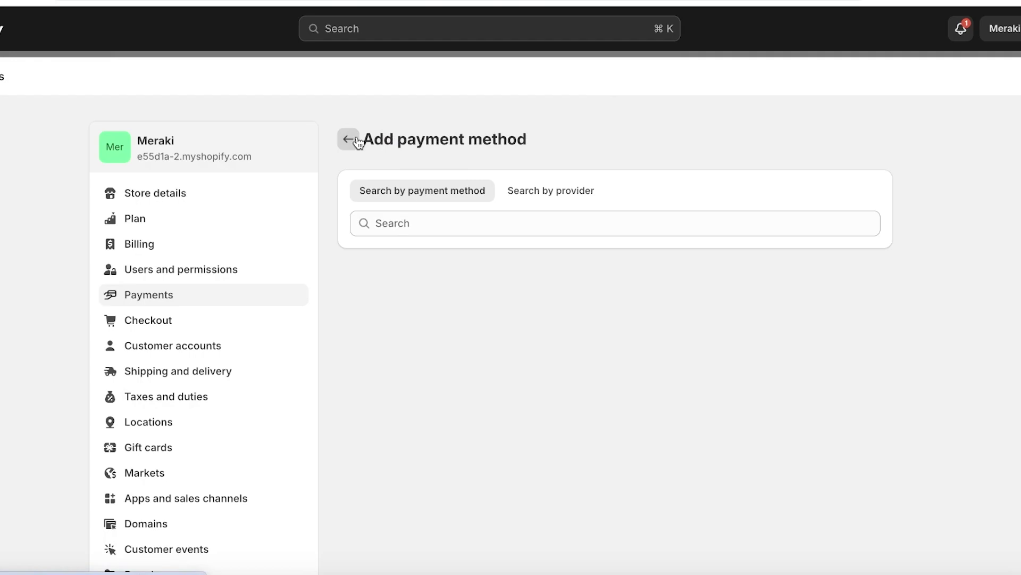
- Go back to Payments and expand the '+ Manual payment method' options
click(355, 139)
scroll(885, 287, down, 5)
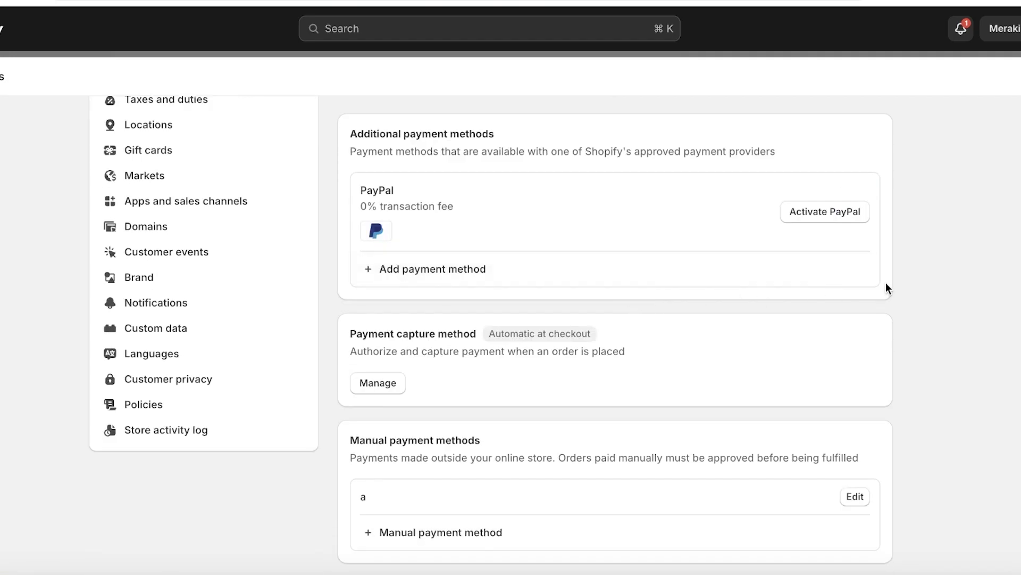
scroll(888, 288, down, 4)
scroll(905, 290, up, 8)
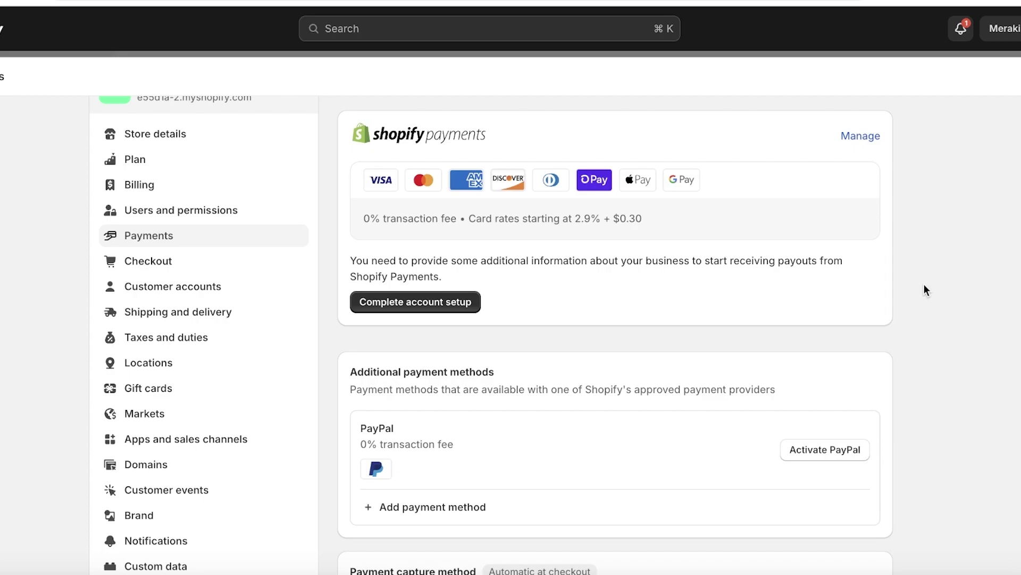
scroll(924, 290, down, 8)
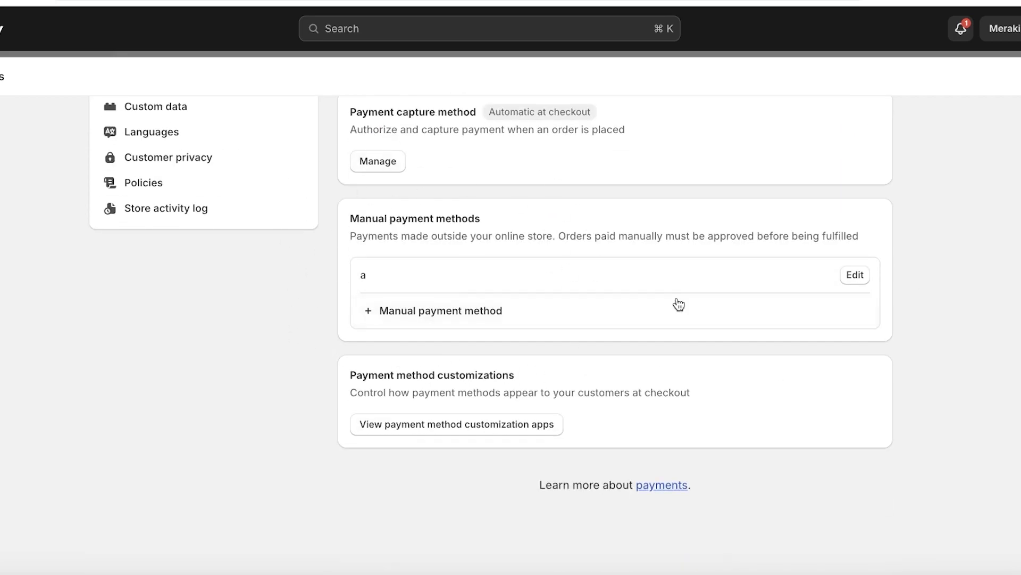
click(490, 310)
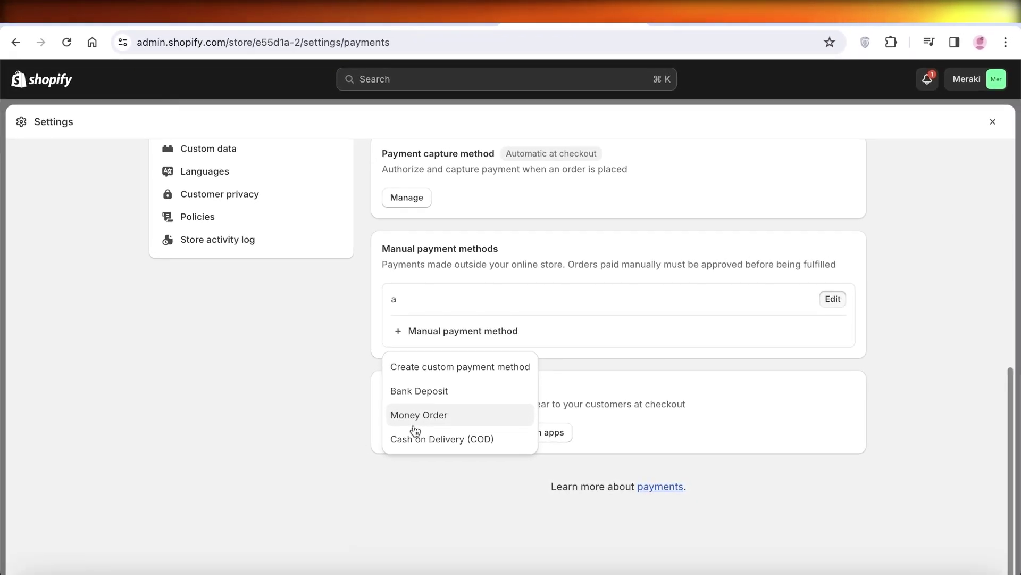
- Dismiss the manual payment dropdown and close Settings to return to Home
click(628, 366)
click(992, 120)
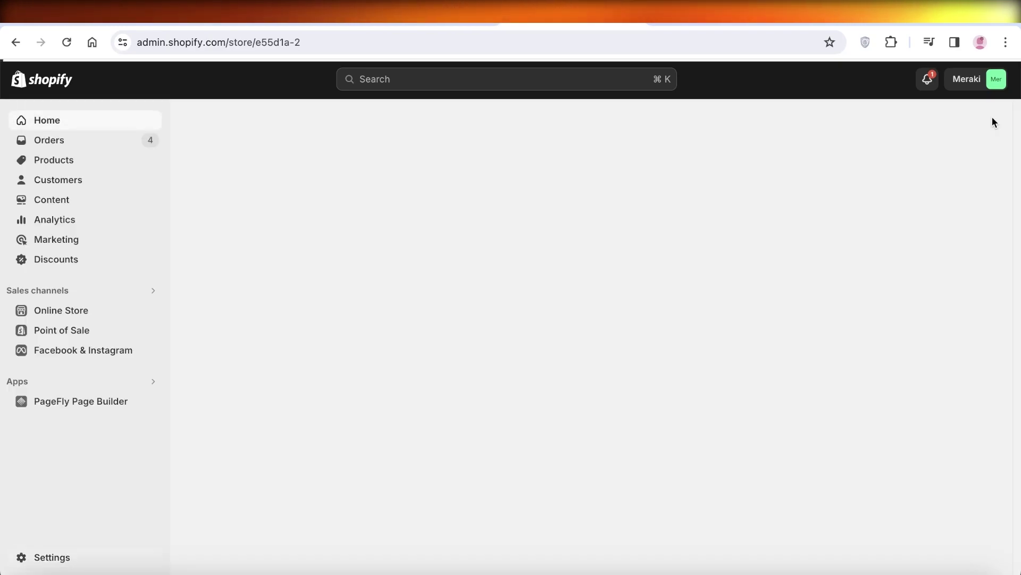